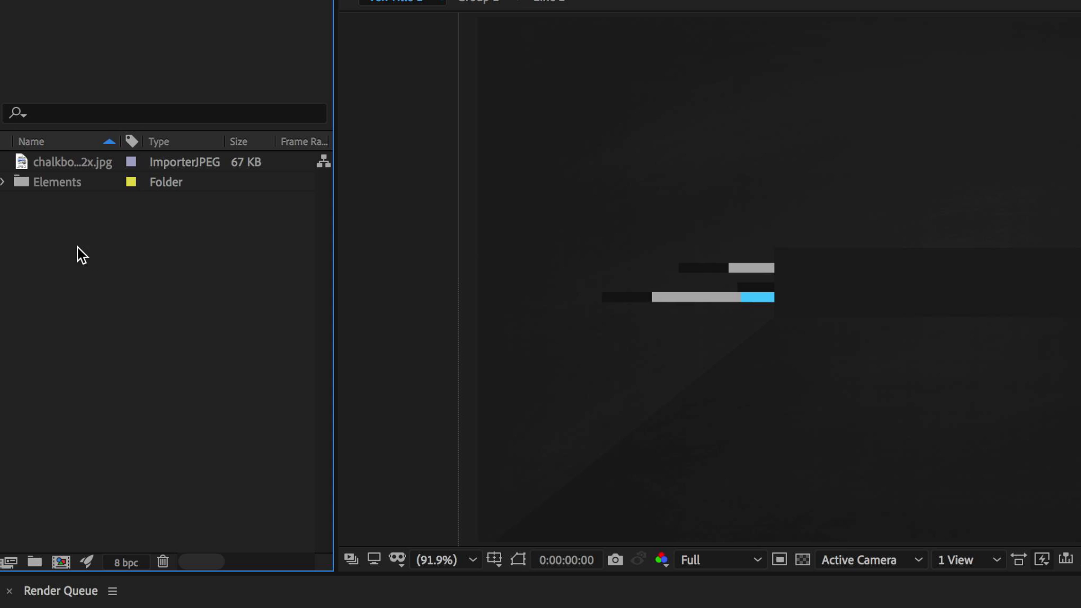
# Create a new composition set to 30 fps with a 0:00:05:00 duration
pyautogui.rightClick(78, 248)
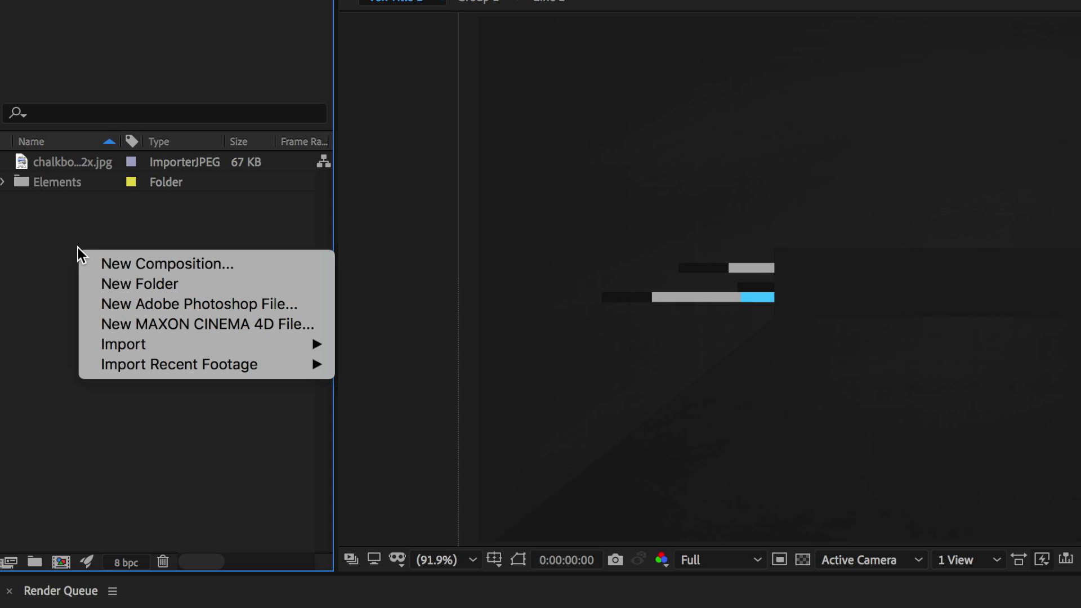
pyautogui.click(117, 261)
pyautogui.click(323, 282)
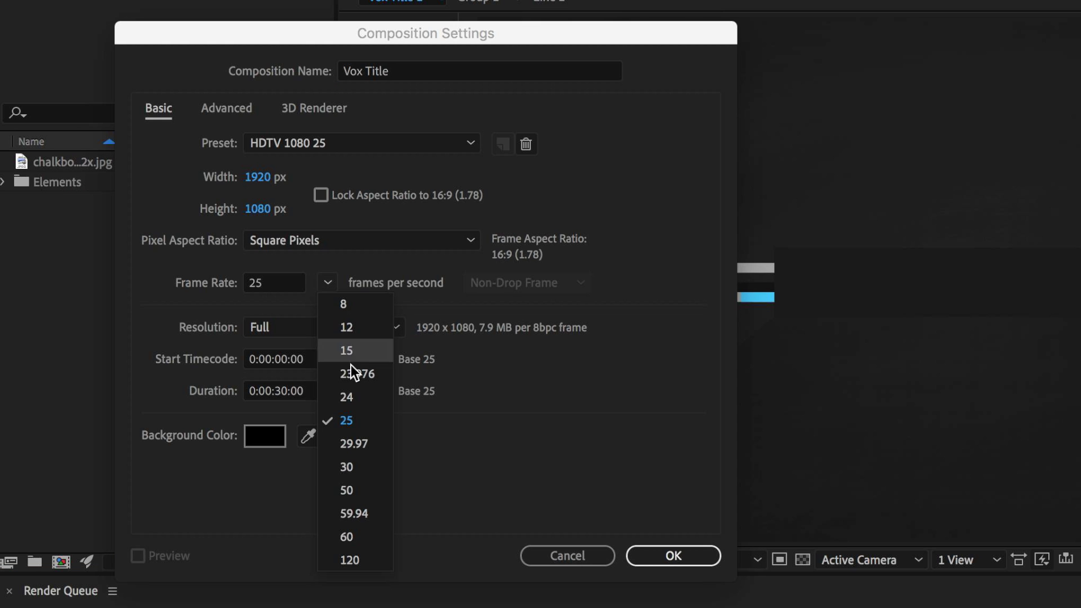
pyautogui.click(356, 467)
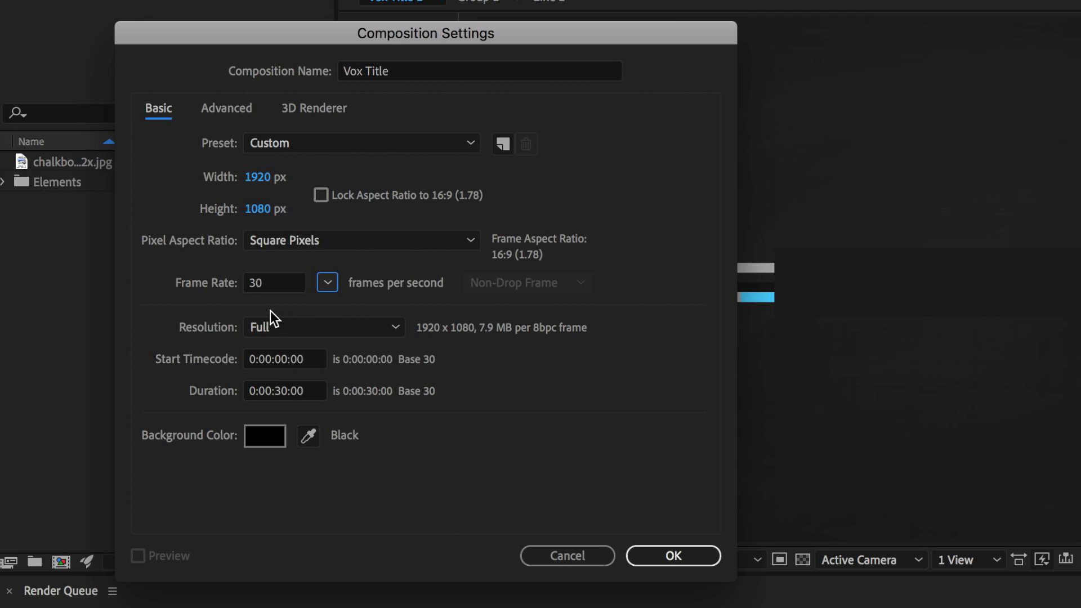
pyautogui.doubleClick(284, 390)
pyautogui.write('05')
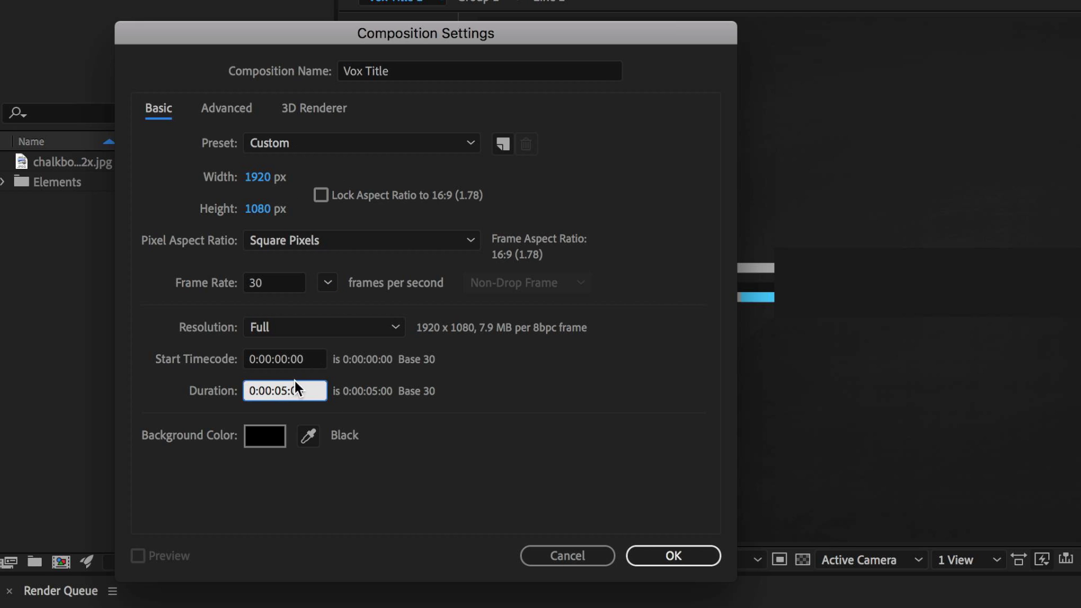
pyautogui.click(635, 549)
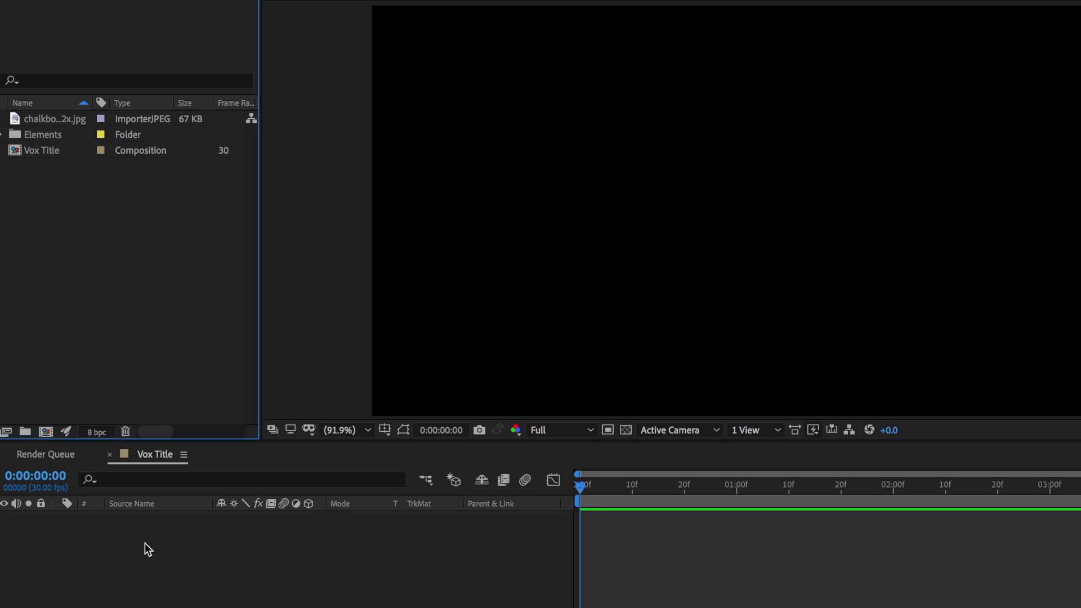
# Add a full-frame solid layer colored #222222 to the Vox Title composition
pyautogui.rightClick(144, 543)
pyautogui.moveTo(205, 539)
pyautogui.click(369, 581)
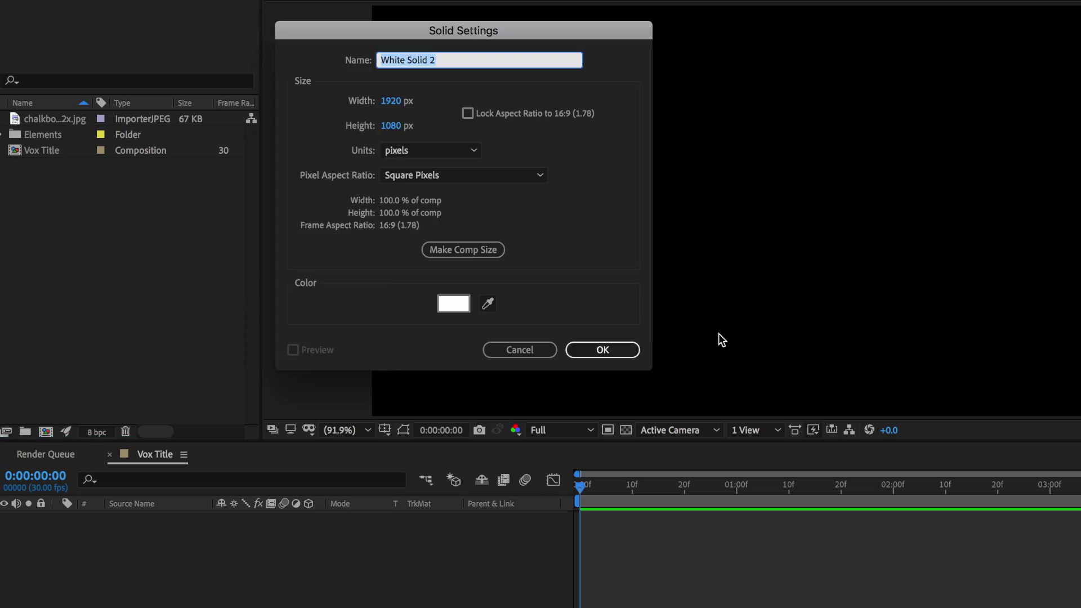
pyautogui.click(454, 304)
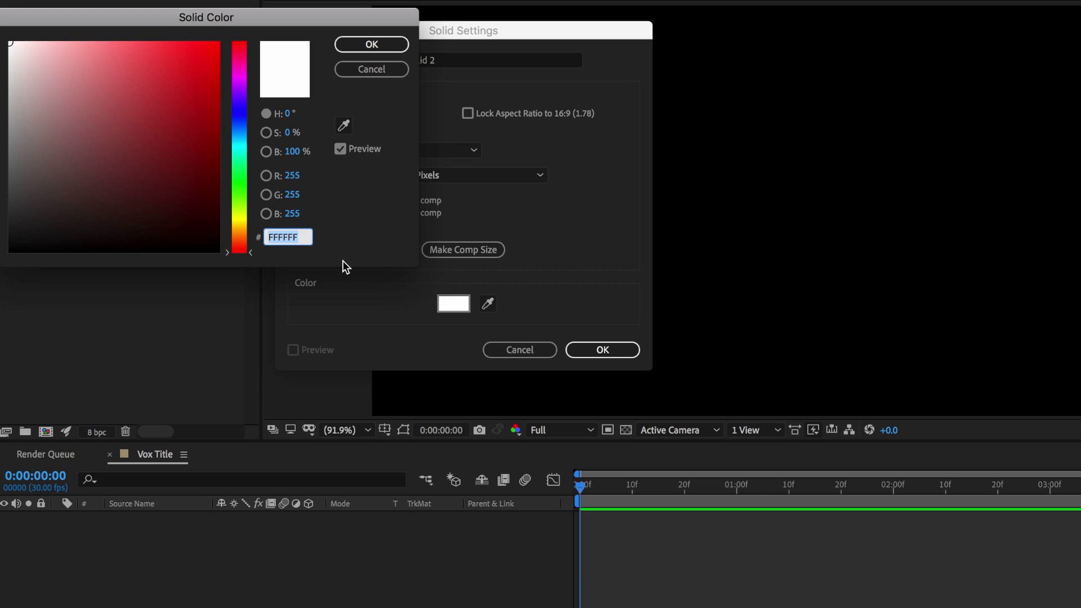
pyautogui.write('222222')
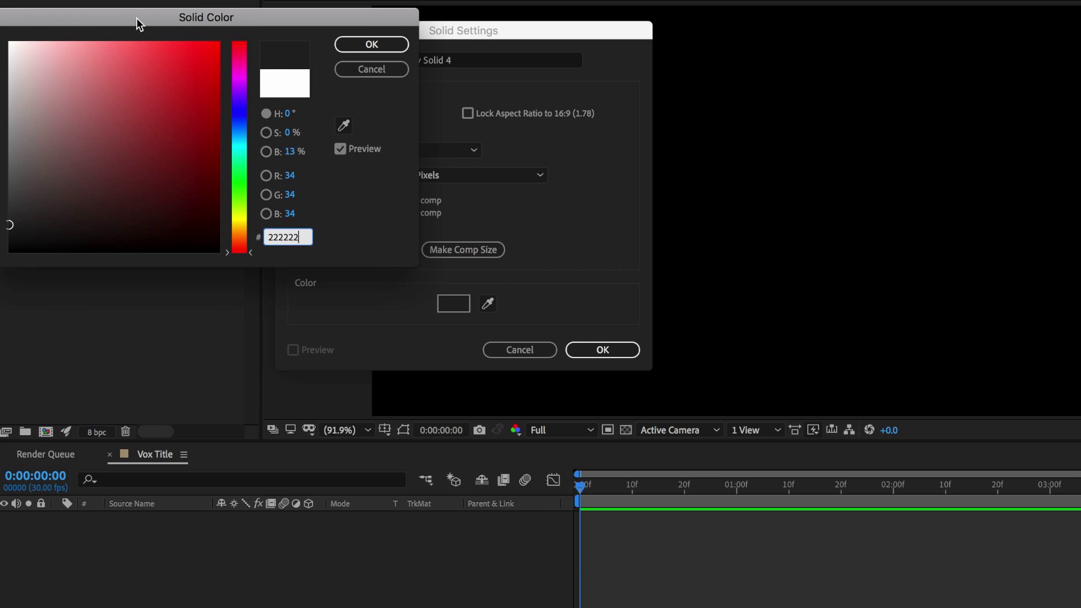
pyautogui.moveTo(136, 18); pyautogui.dragTo(298, 29)
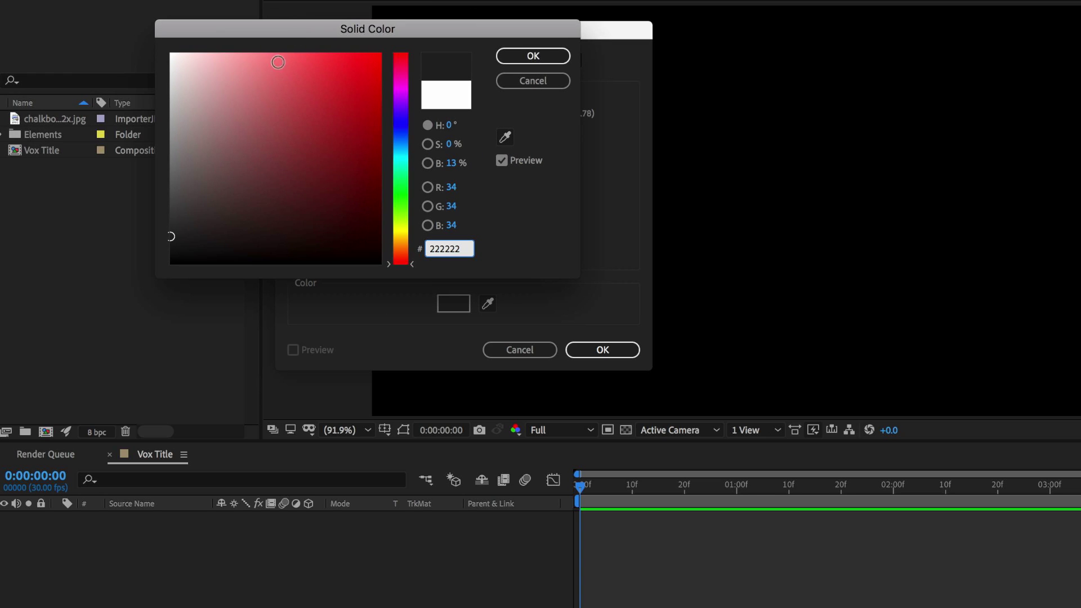
pyautogui.click(533, 56)
pyautogui.click(604, 348)
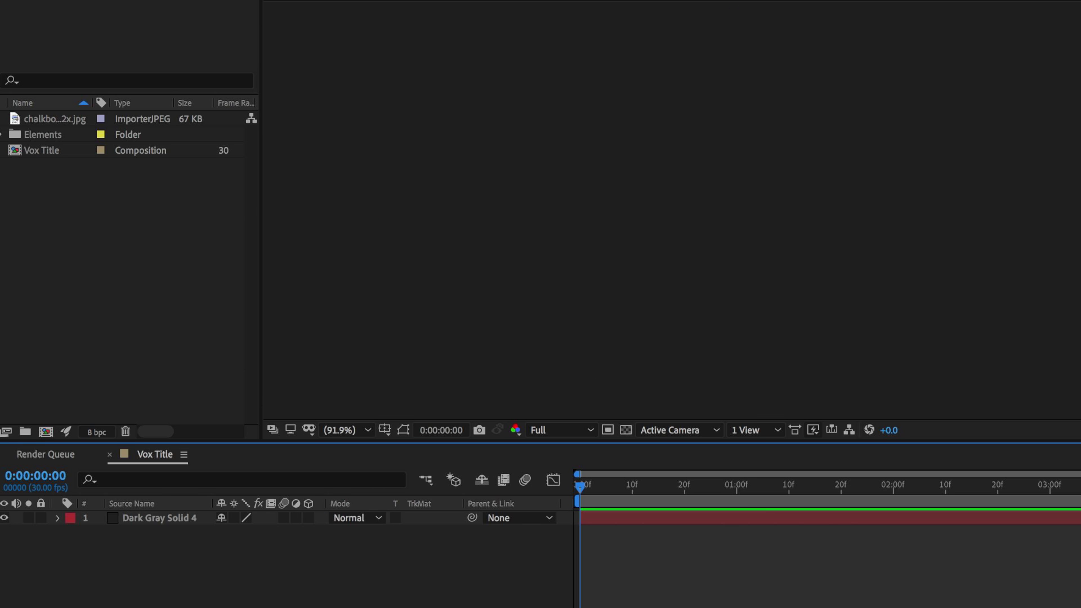
pyautogui.click(59, 119)
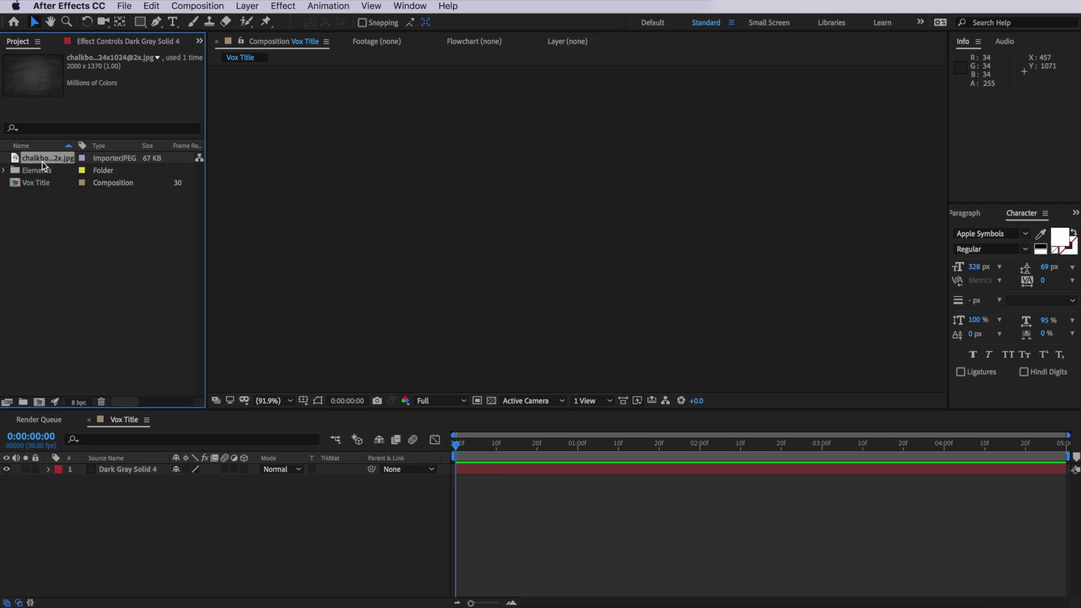
# Place the chalkboard image in the timeline and set its opacity to 30%
pyautogui.moveTo(47, 157); pyautogui.dragTo(113, 470)
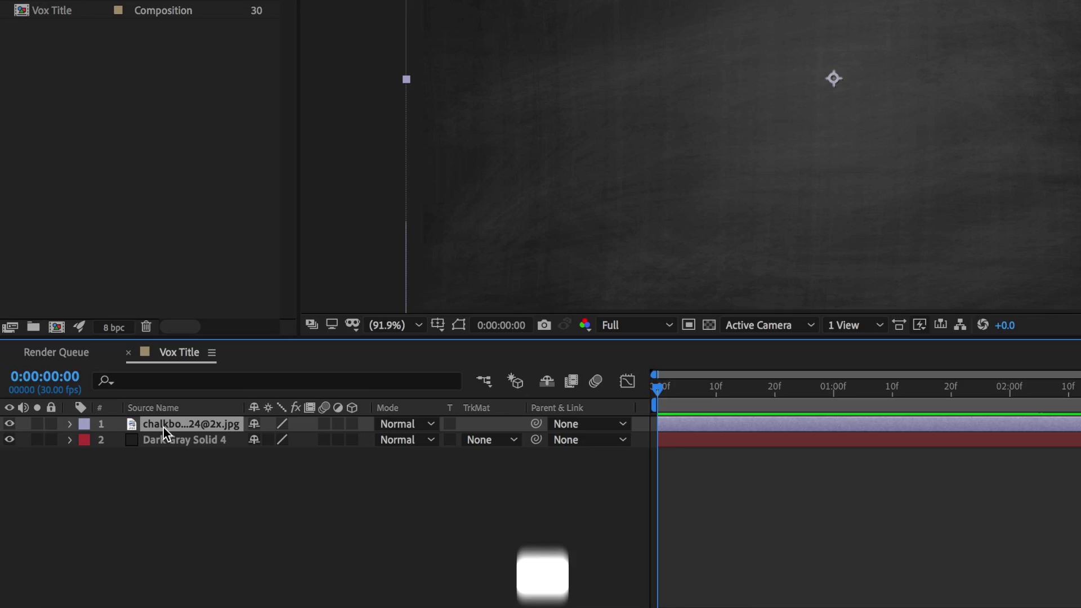
pyautogui.press('t')
pyautogui.click(257, 443)
pyautogui.write('3')
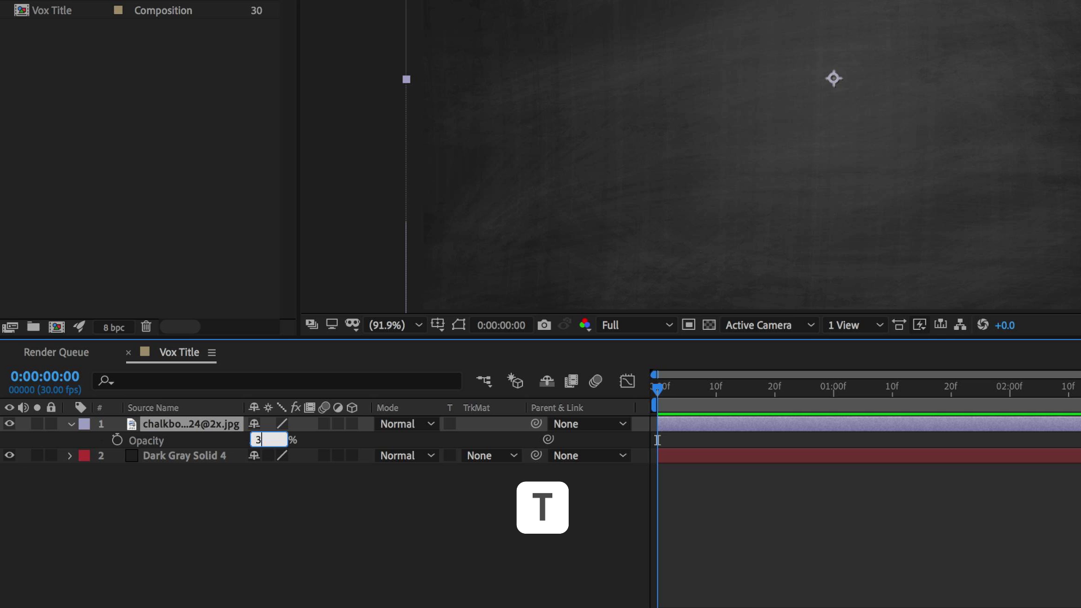
pyautogui.write('0')
pyautogui.press('Return')
pyautogui.click(307, 496)
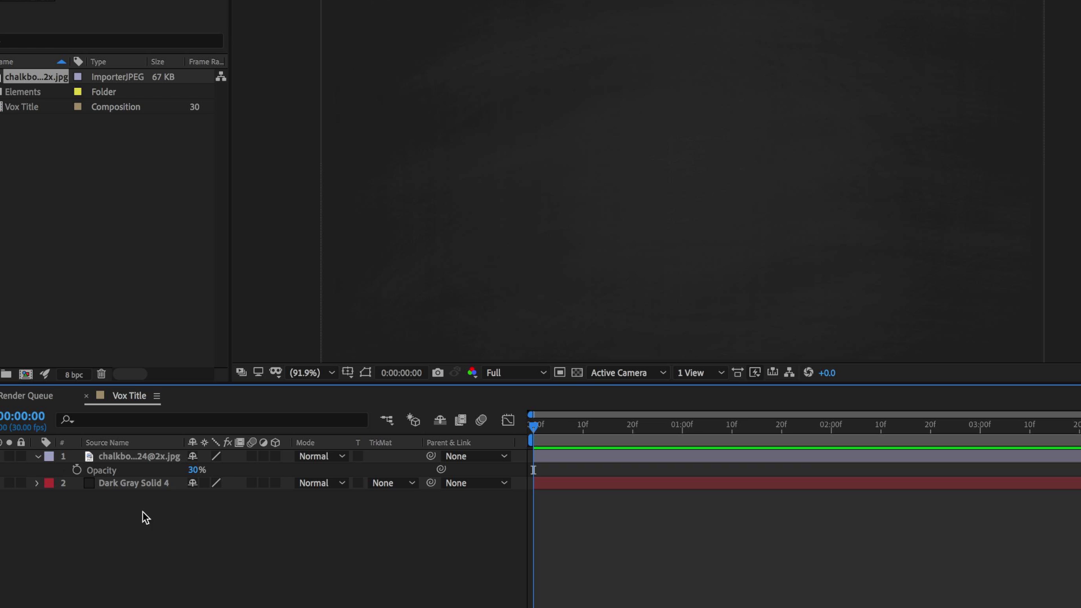
# Add a 'VOX TITLE' text layer formatted in Silom at 120 px
pyautogui.rightClick(143, 511)
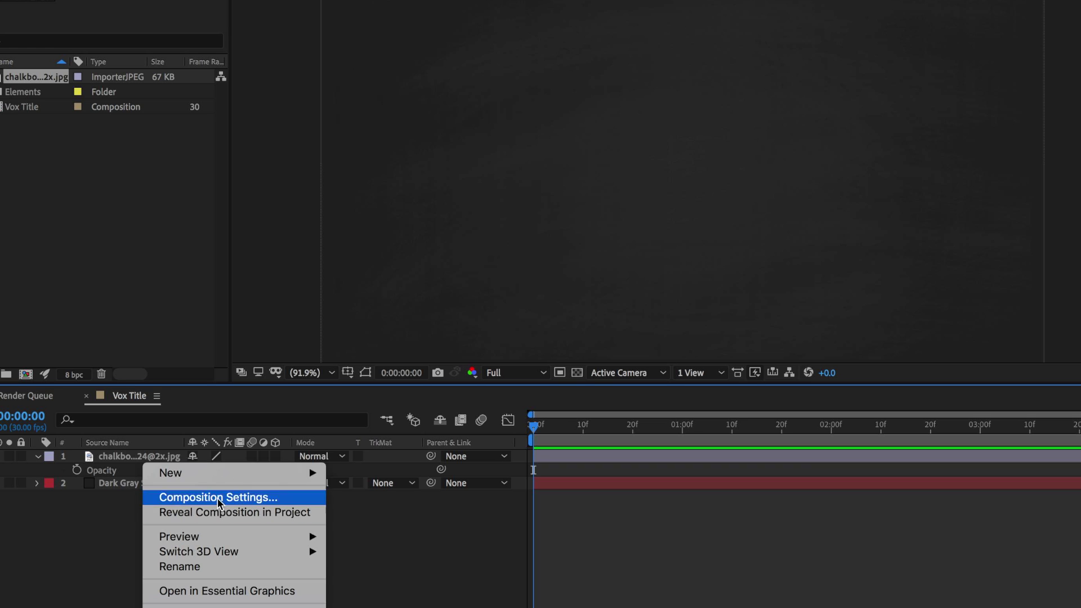
pyautogui.moveTo(285, 470)
pyautogui.click(380, 495)
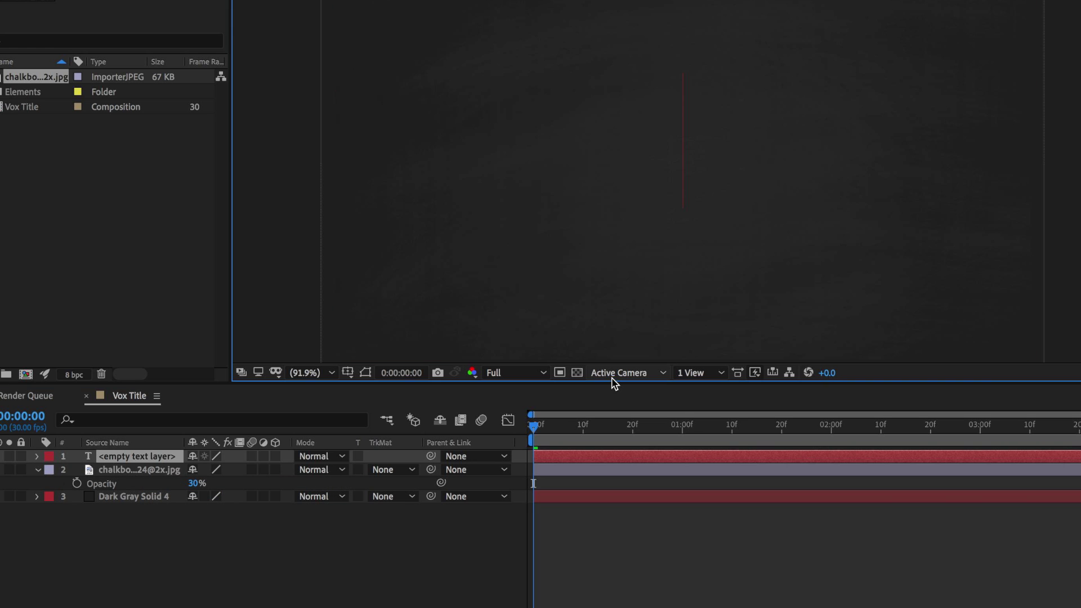
pyautogui.write('VOX TITLE')
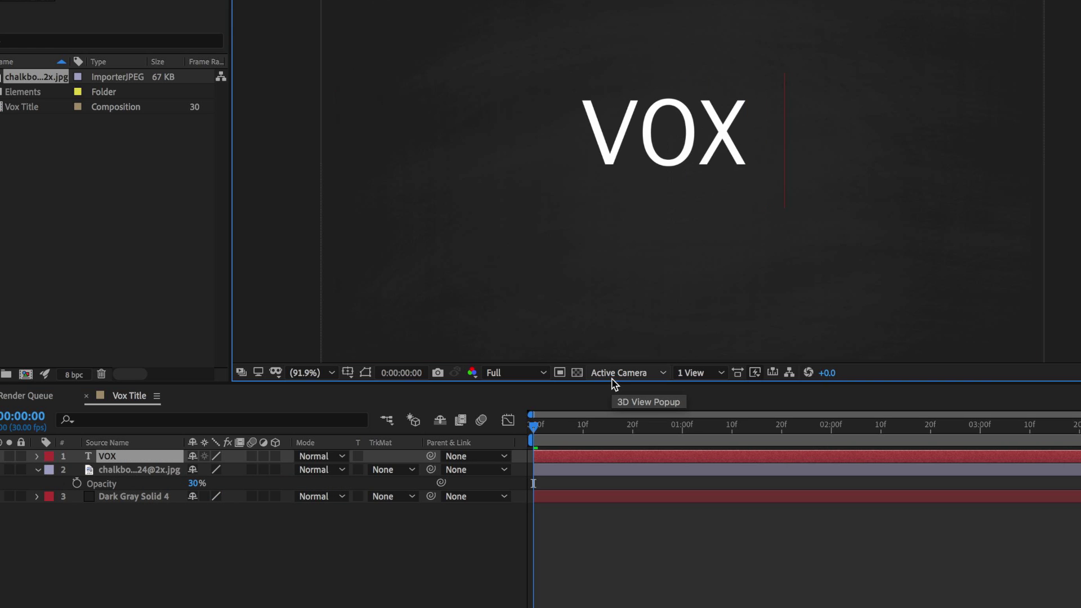
pyautogui.press('super+a')
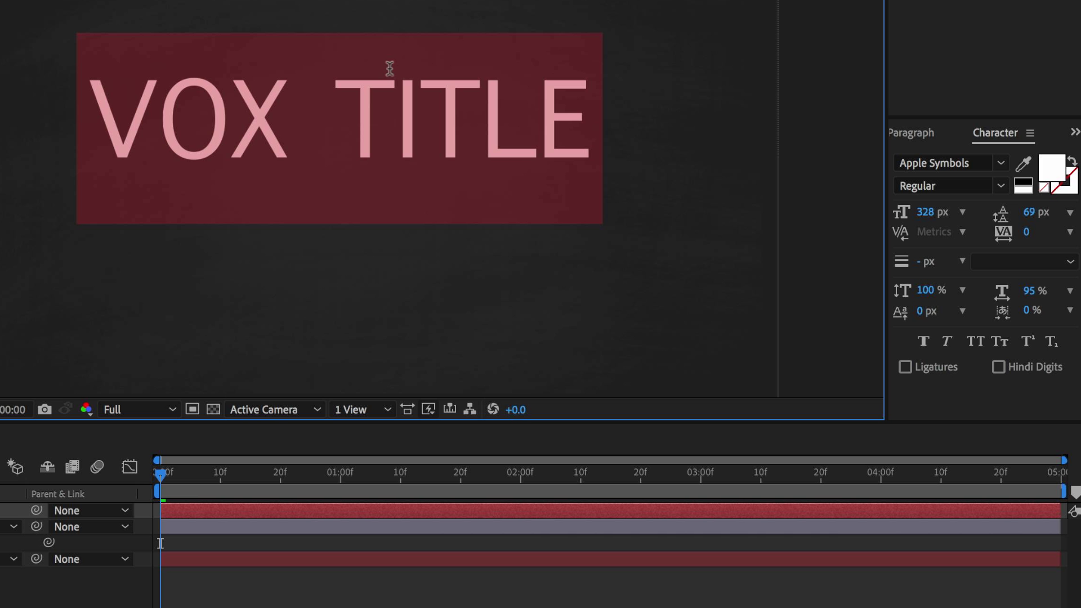
pyautogui.click(972, 157)
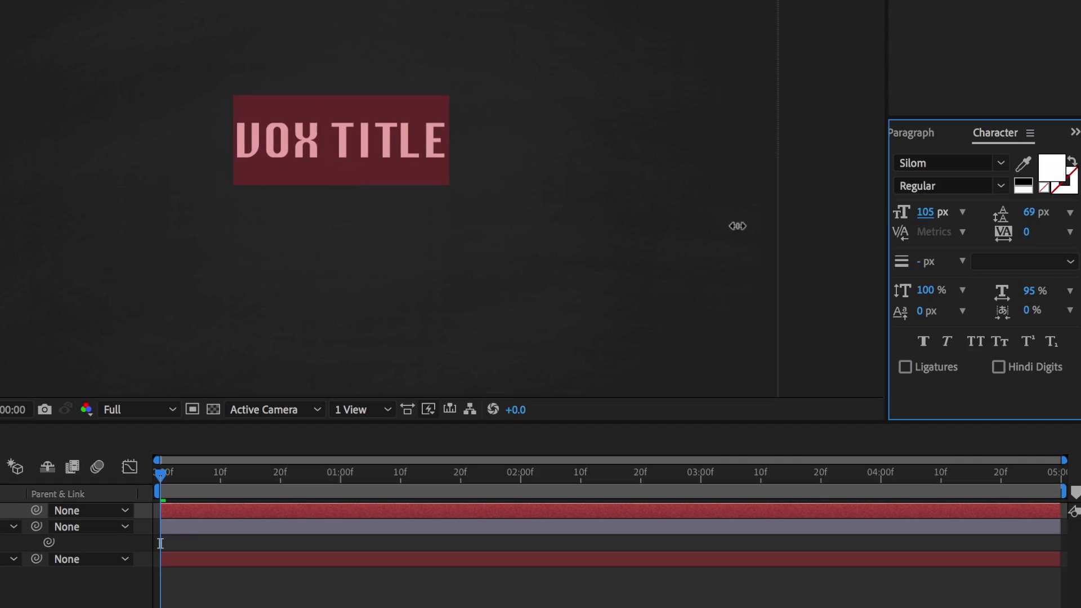
pyautogui.moveTo(760, 226); pyautogui.dragTo(759, 226)
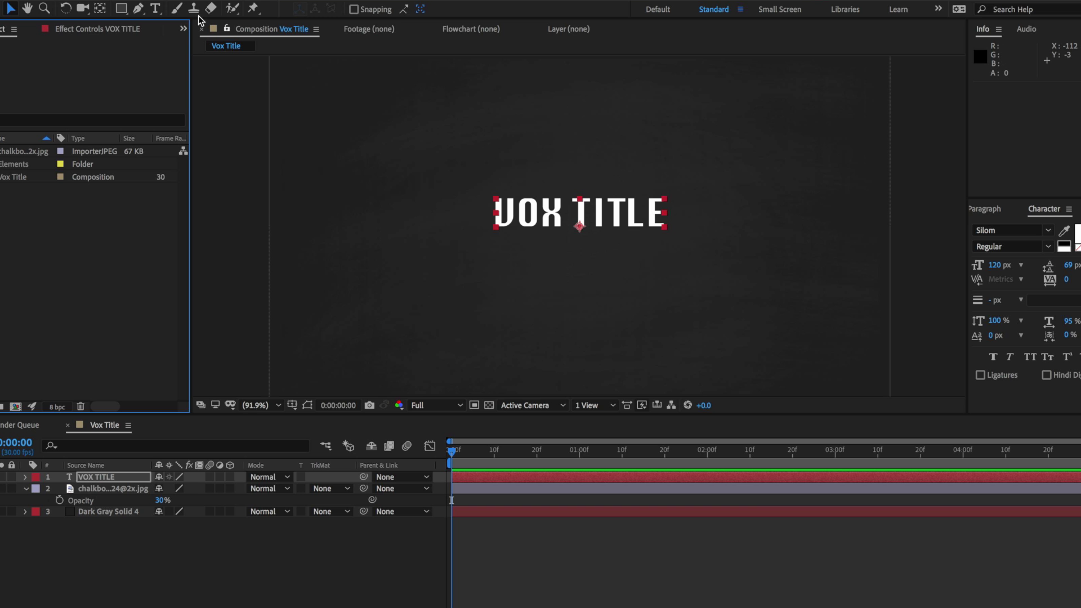
# Draw a near-black rectangle over the title area
pyautogui.click(120, 8)
pyautogui.click(118, 531)
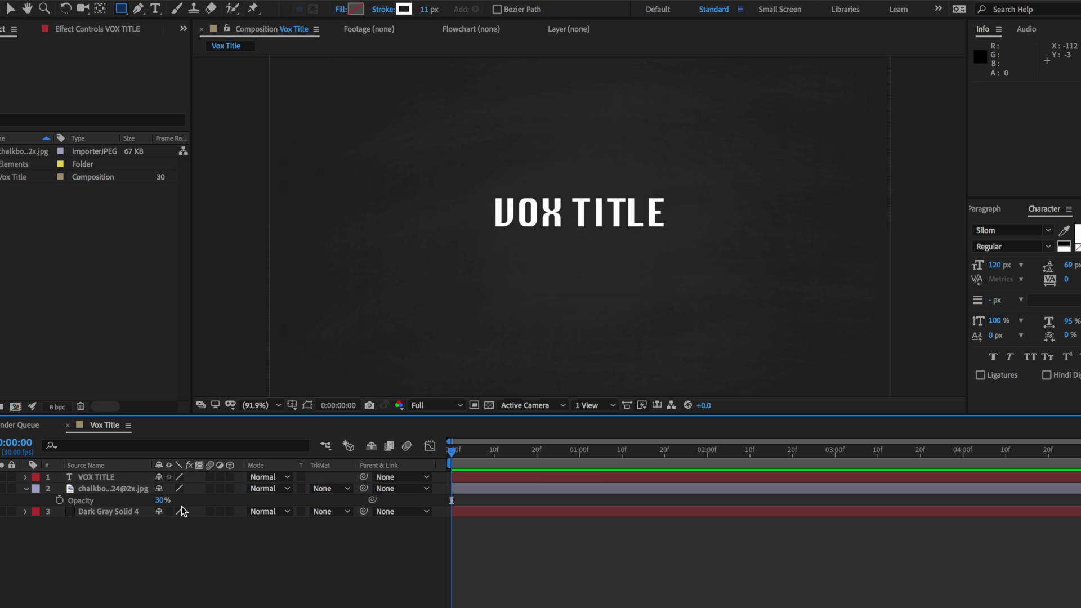
pyautogui.click(356, 9)
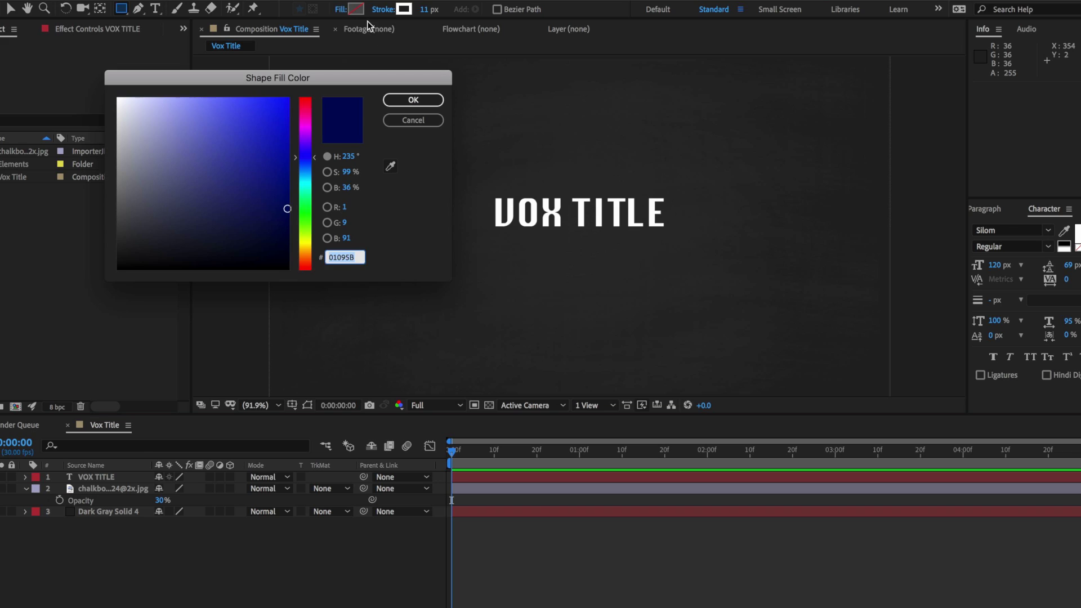
pyautogui.moveTo(181, 201); pyautogui.dragTo(97, 261)
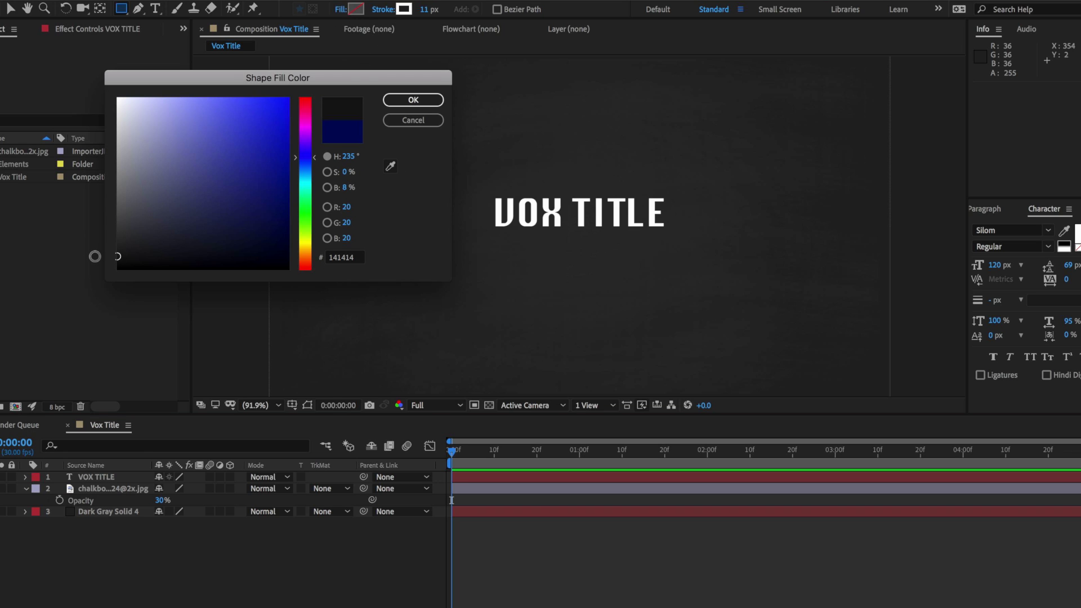
pyautogui.click(392, 101)
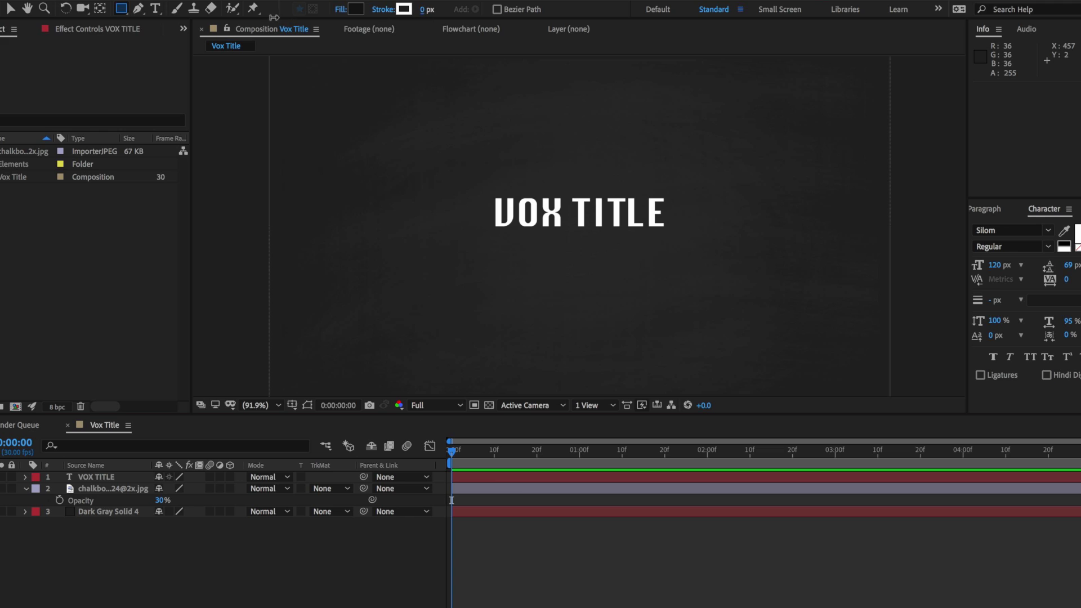
pyautogui.moveTo(470, 183)
pyautogui.mouseDown()
pyautogui.moveTo(514, 208)
pyautogui.moveTo(695, 245)
pyautogui.mouseUp()
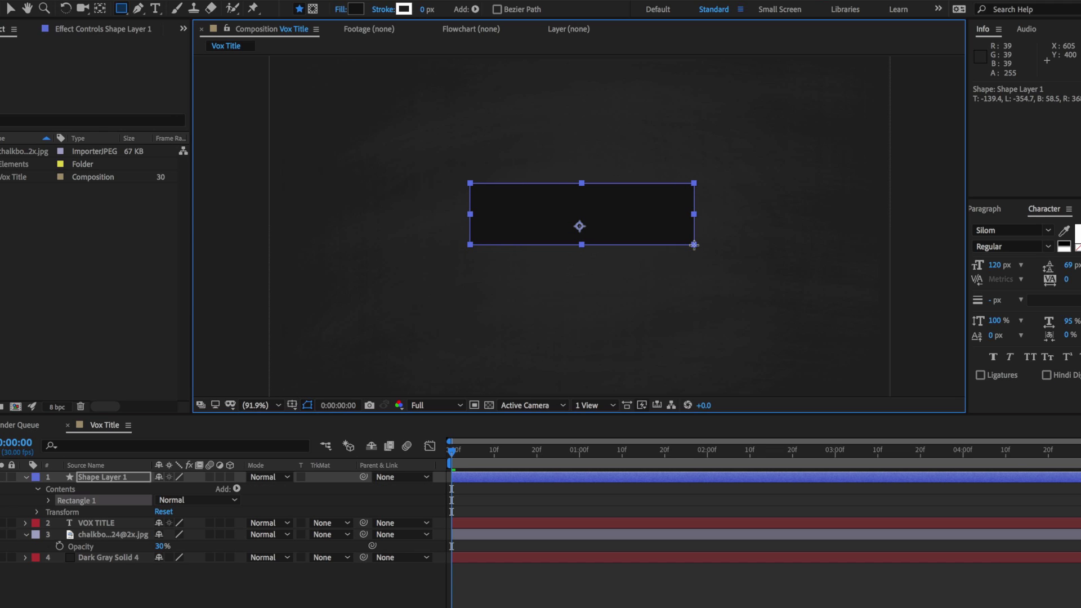
# Move the rectangle layer below VOX TITLE, widen it, and center it at 936, 540
pyautogui.moveTo(94, 484); pyautogui.dragTo(104, 538)
pyautogui.click(130, 601)
pyautogui.press('v')
pyautogui.click(473, 239)
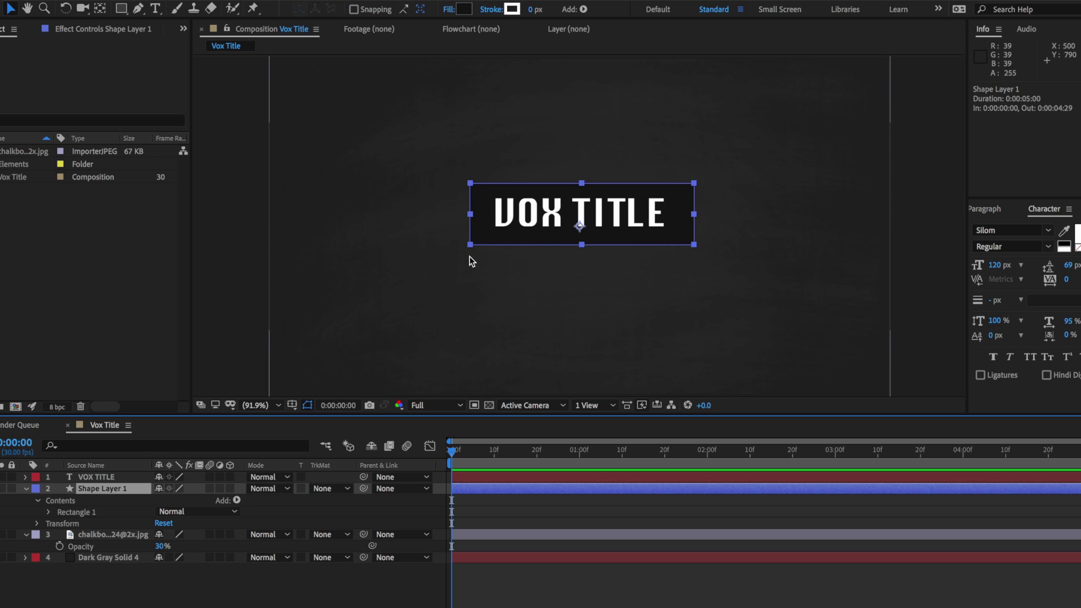
pyautogui.moveTo(471, 213); pyautogui.dragTo(462, 214)
pyautogui.hotkey('shift', 'Left')
pyautogui.press('Left')
pyautogui.press('Left')
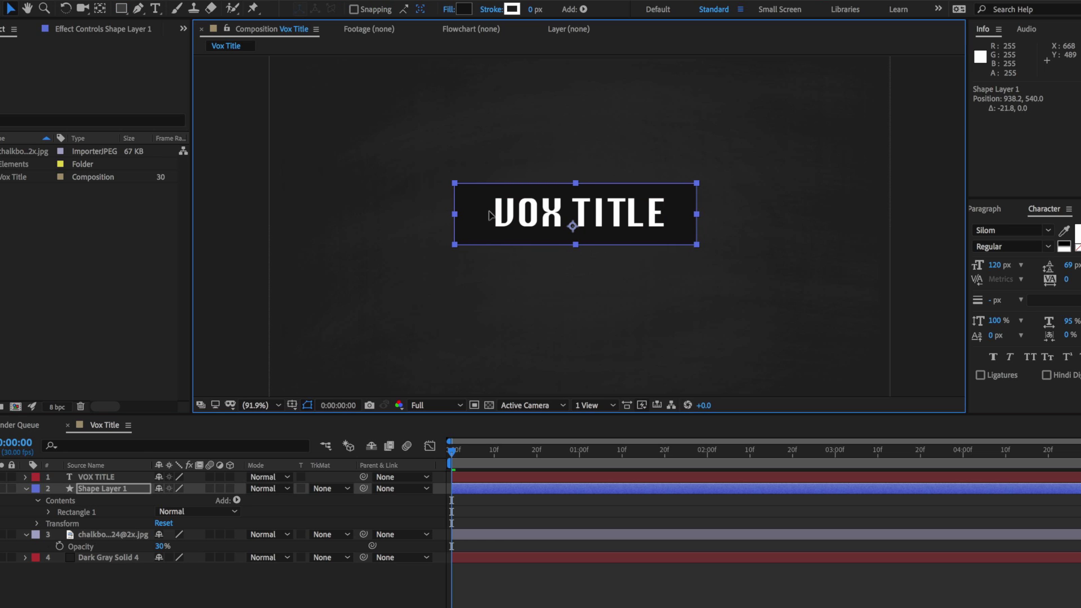
pyautogui.press('Up')
pyautogui.press('Up')
pyautogui.press('Down')
pyautogui.press('Down')
pyautogui.press('Left')
pyautogui.press('Left')
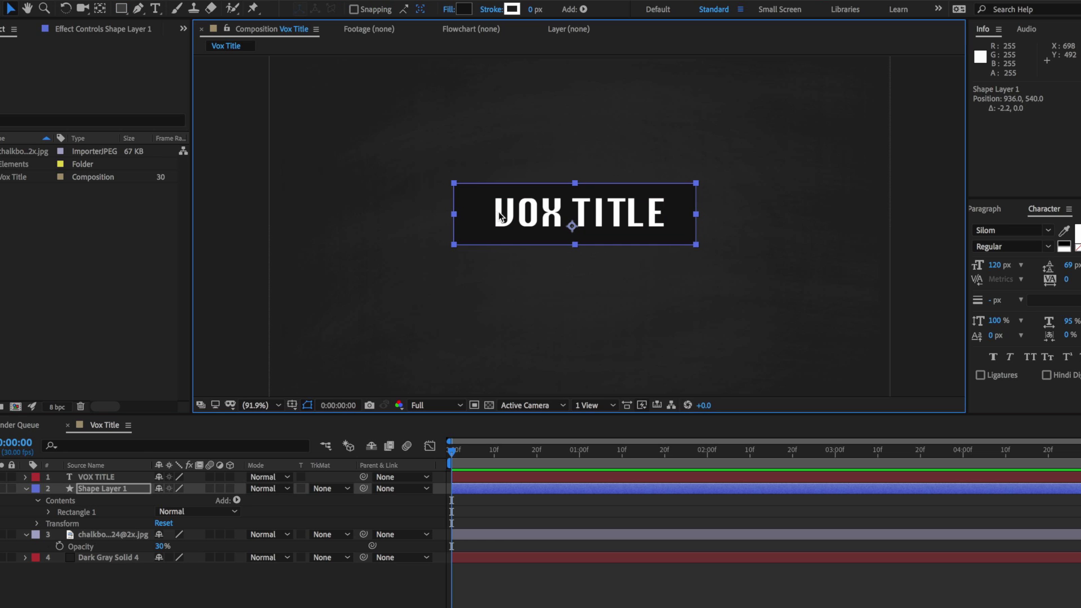
pyautogui.click(464, 9)
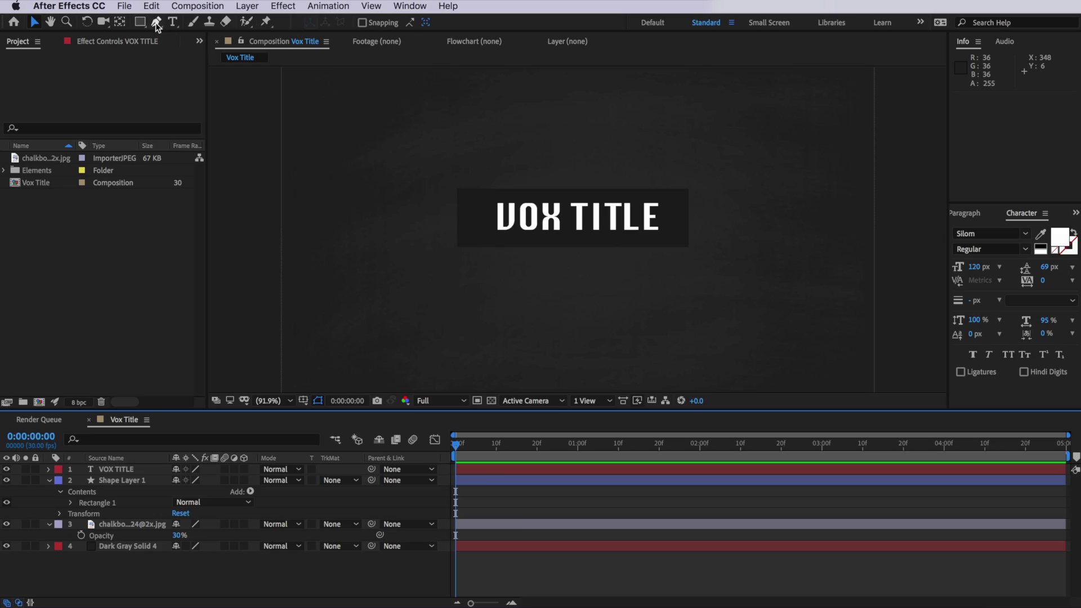
# Pen-draw a closed four-point trapezoid flaring down from the title box
pyautogui.click(156, 22)
pyautogui.press(',')
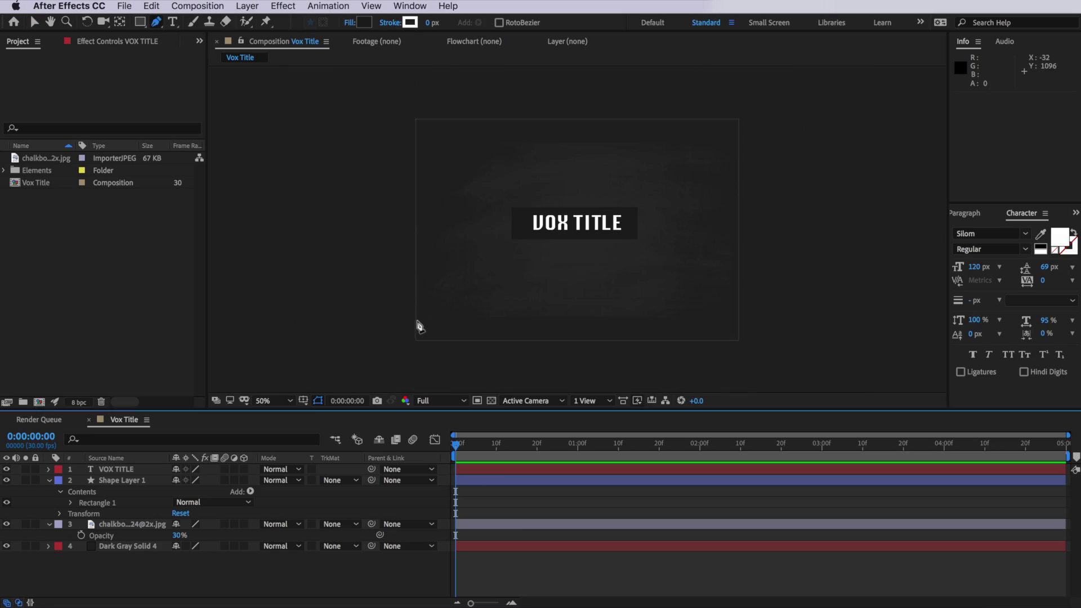
pyautogui.click(415, 321)
pyautogui.click(521, 233)
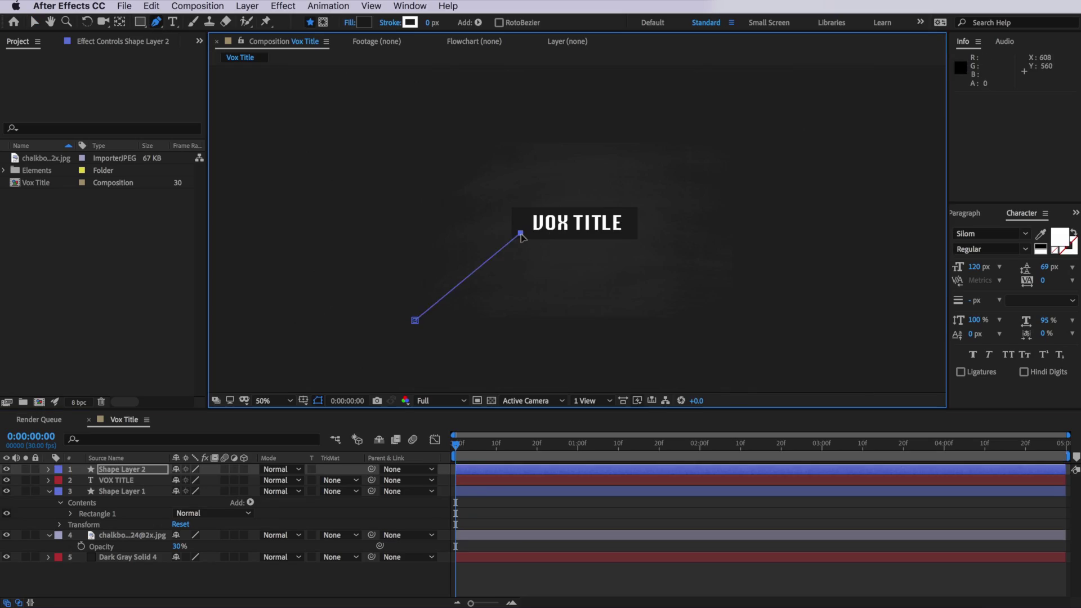
pyautogui.click(633, 232)
pyautogui.click(741, 324)
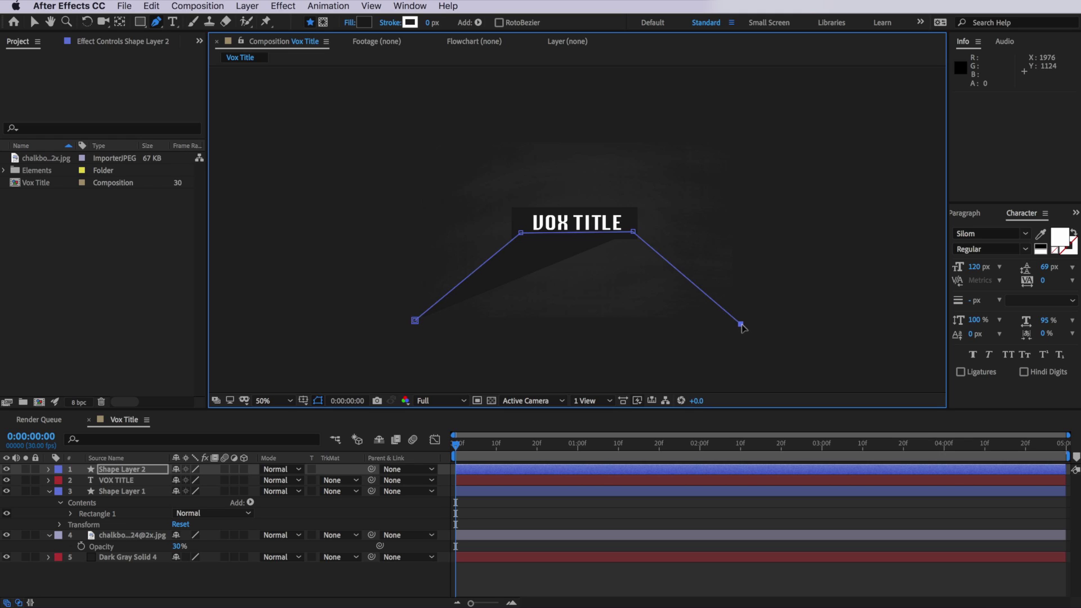
pyautogui.click(415, 320)
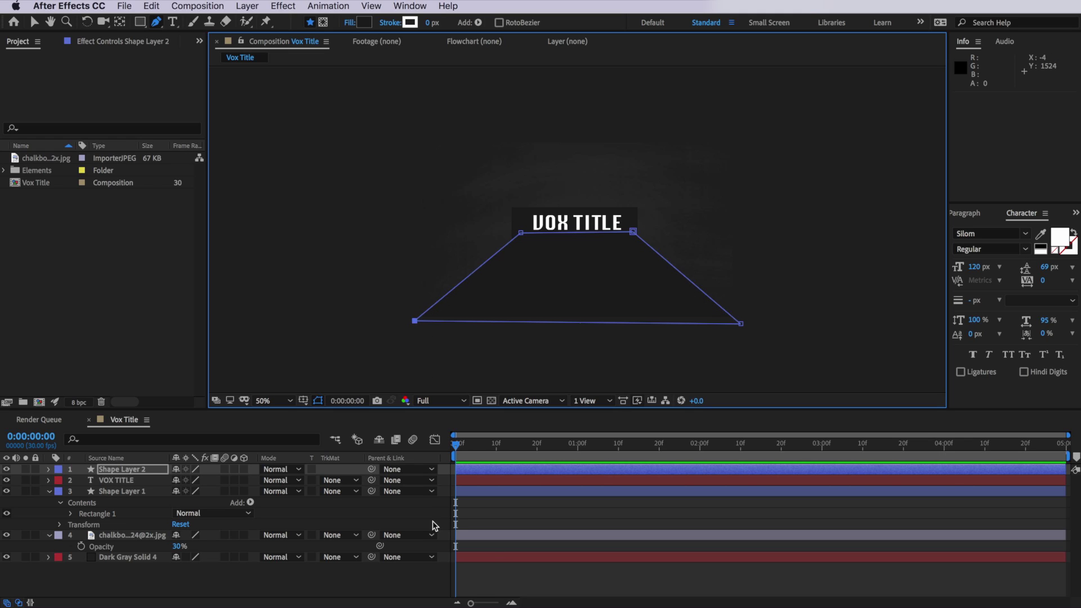
pyautogui.click(508, 573)
pyautogui.press('/')
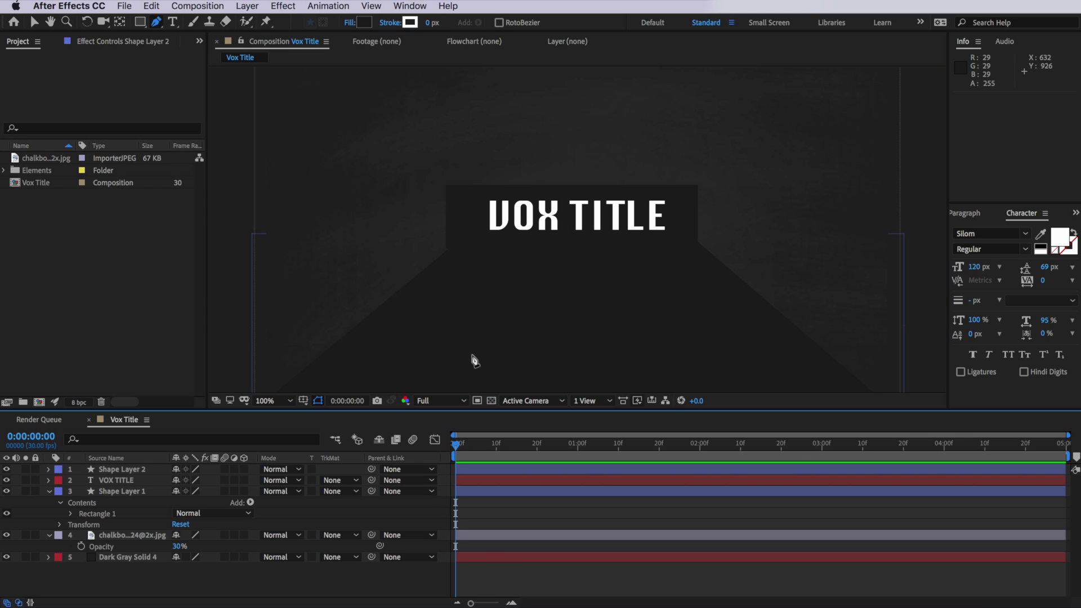
pyautogui.press('v')
# Set the rectangle fill to 212121 and stack the trapezoid layer beneath it
pyautogui.click(476, 203)
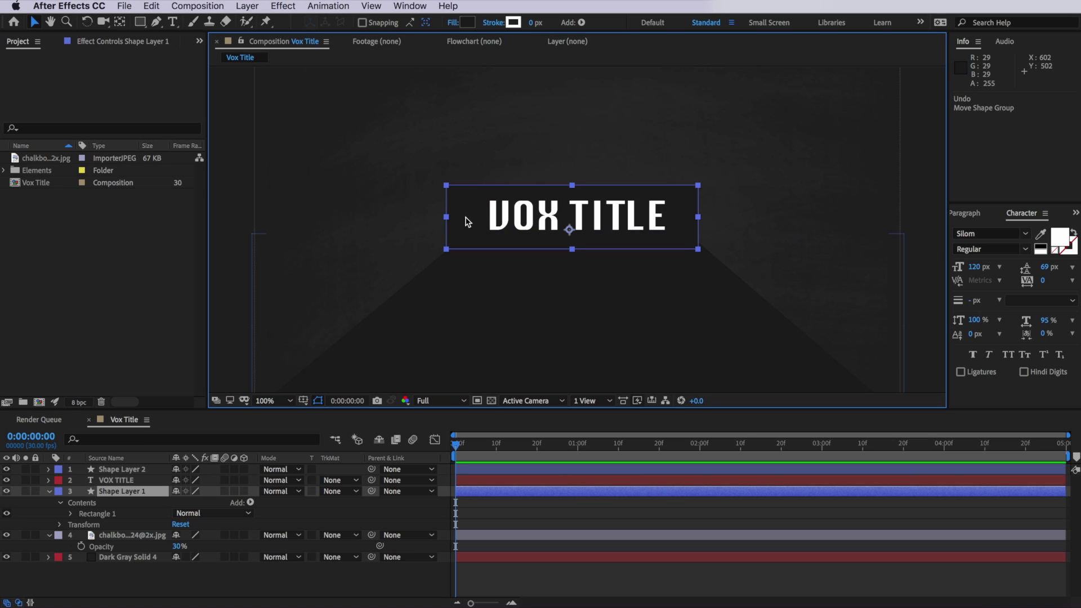
pyautogui.click(467, 22)
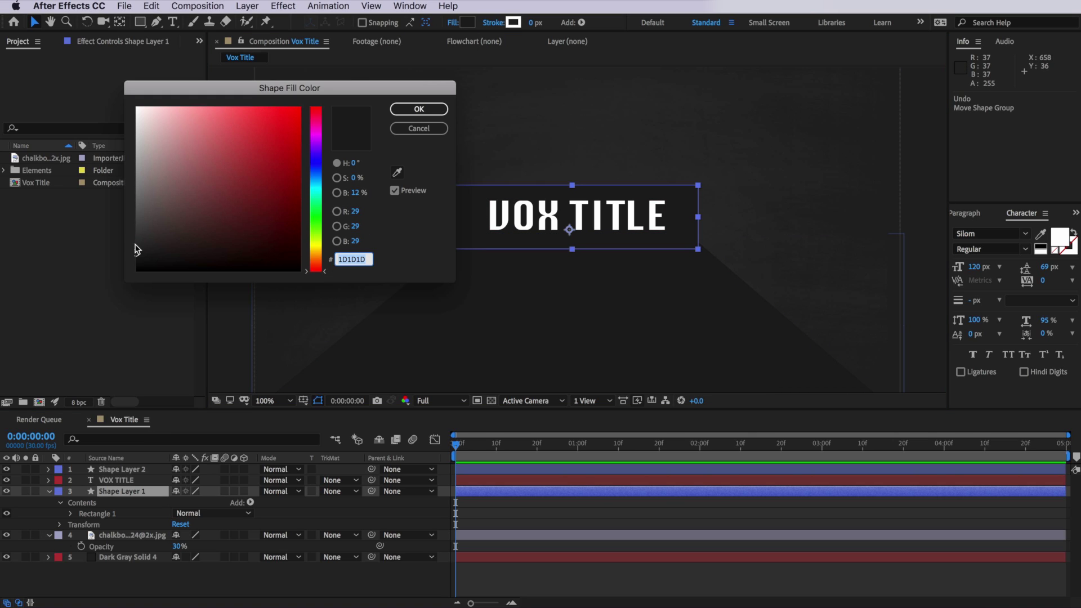
pyautogui.click(134, 249)
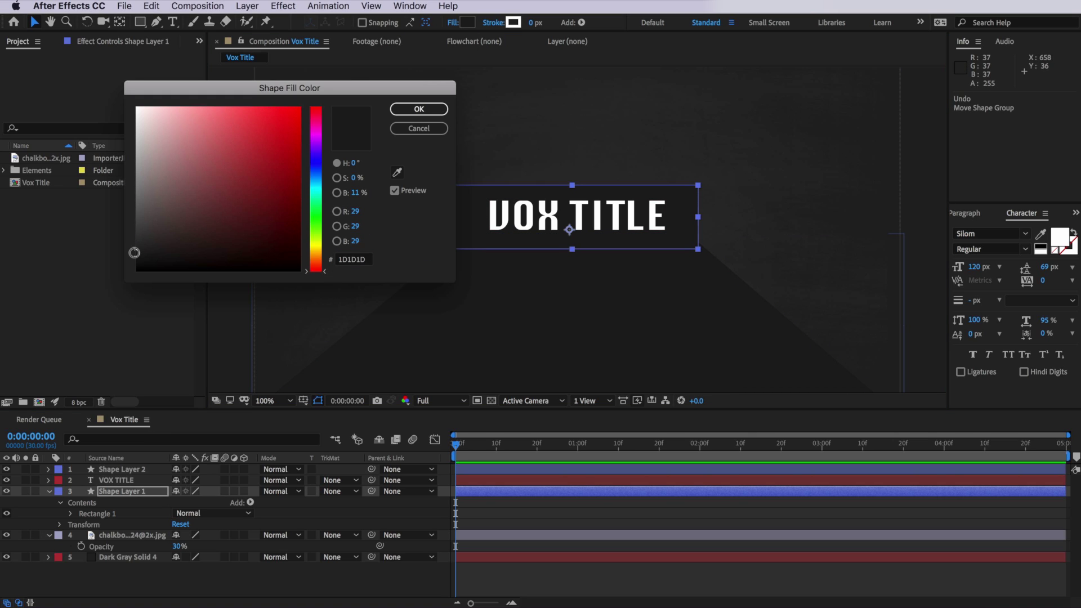
pyautogui.click(411, 110)
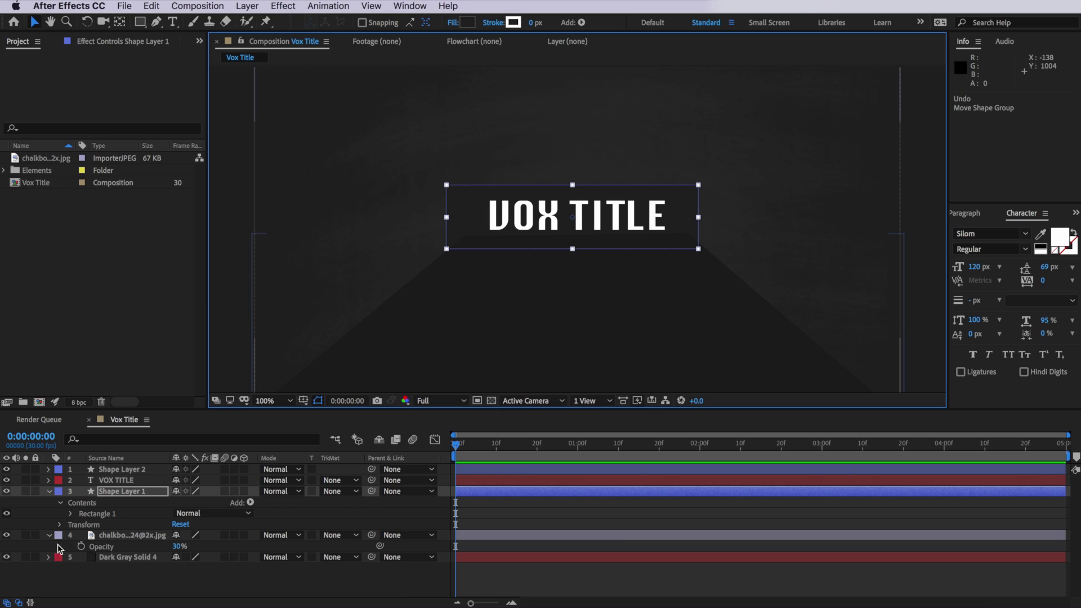
pyautogui.click(117, 470)
pyautogui.moveTo(122, 469); pyautogui.dragTo(126, 502)
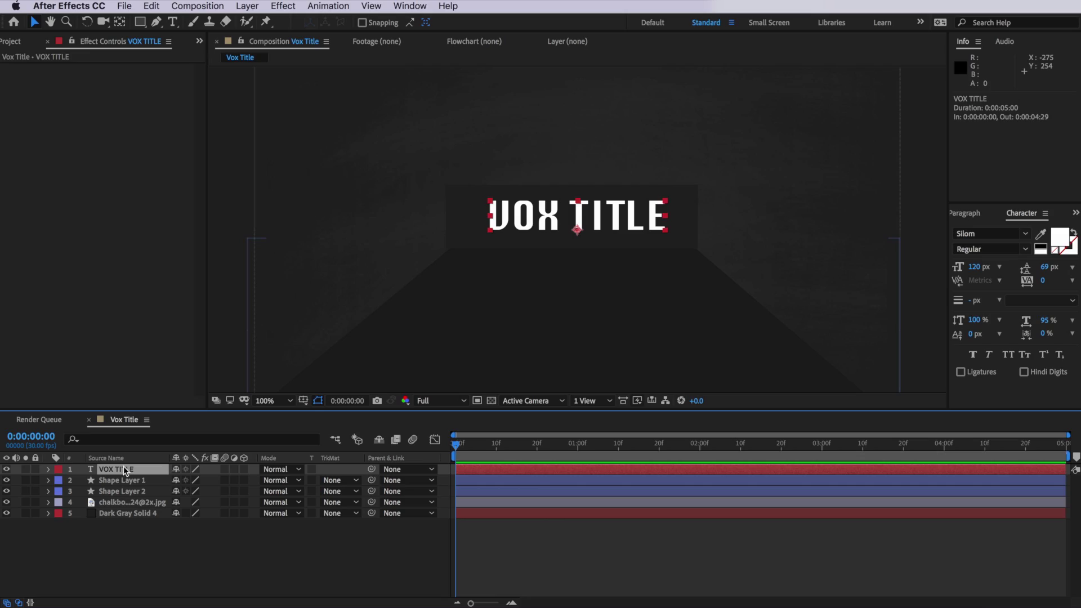
# Change the VOX TITLE text fill color to light blue 6AC4F9
pyautogui.doubleClick(629, 225)
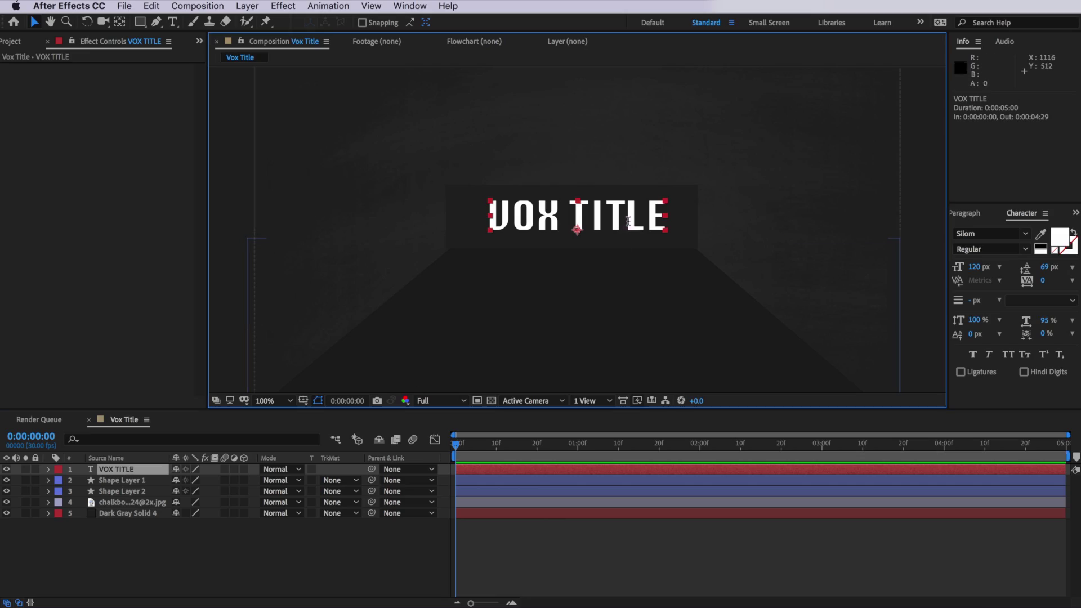
pyautogui.click(1060, 242)
pyautogui.write('6AC4F9')
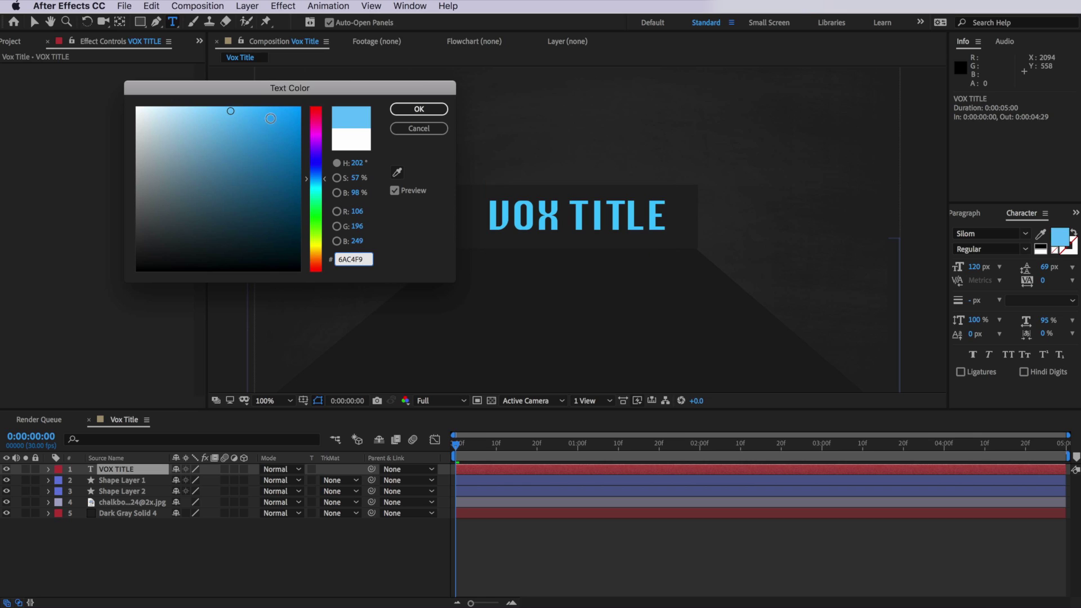
pyautogui.moveTo(264, 91); pyautogui.dragTo(285, 103)
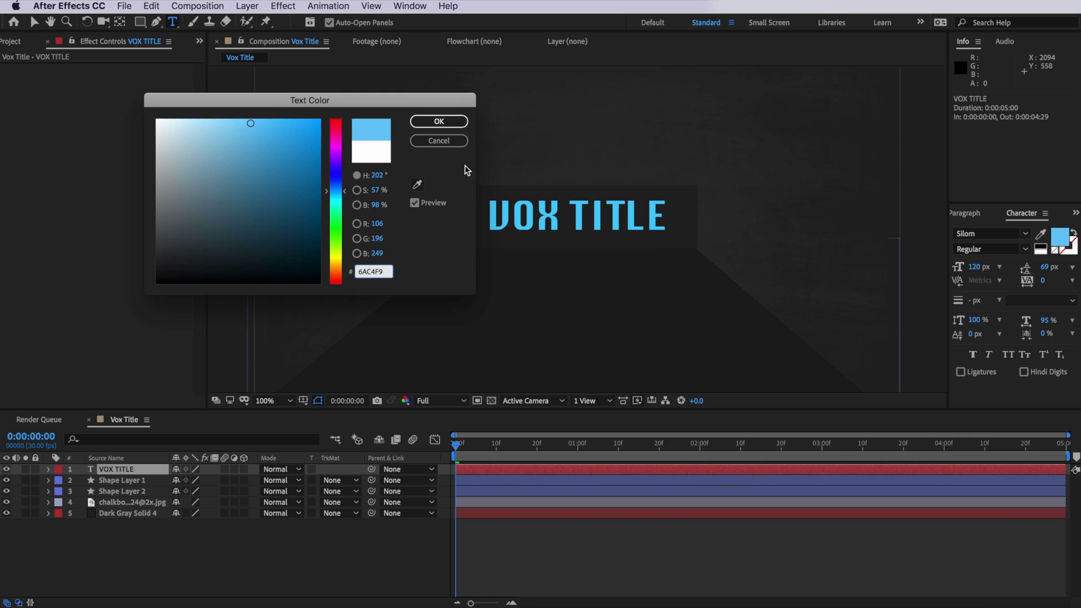
pyautogui.click(439, 121)
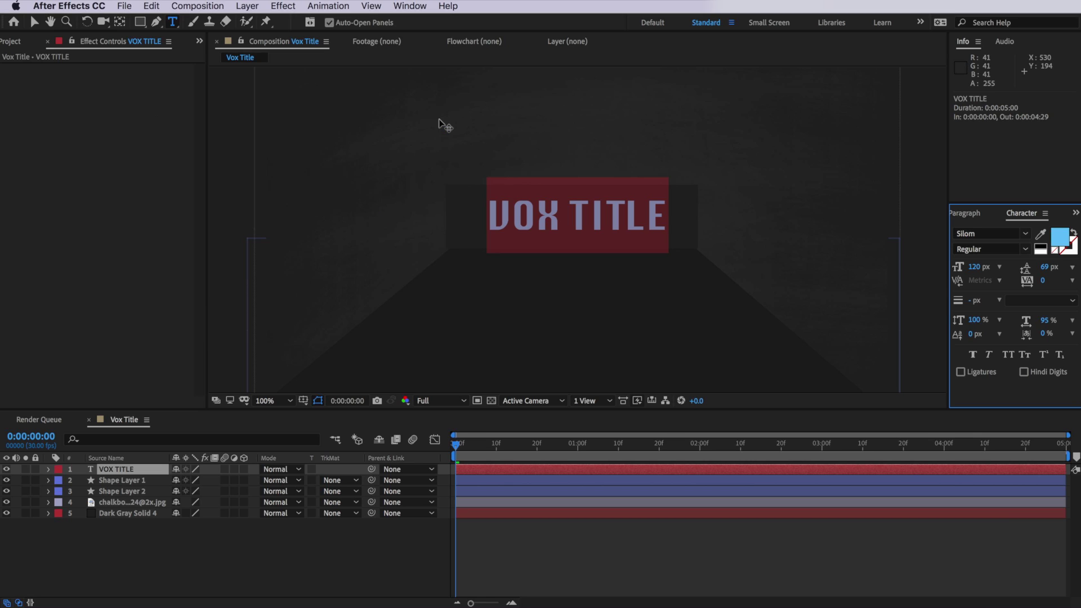
pyautogui.click(122, 472)
pyautogui.click(267, 7)
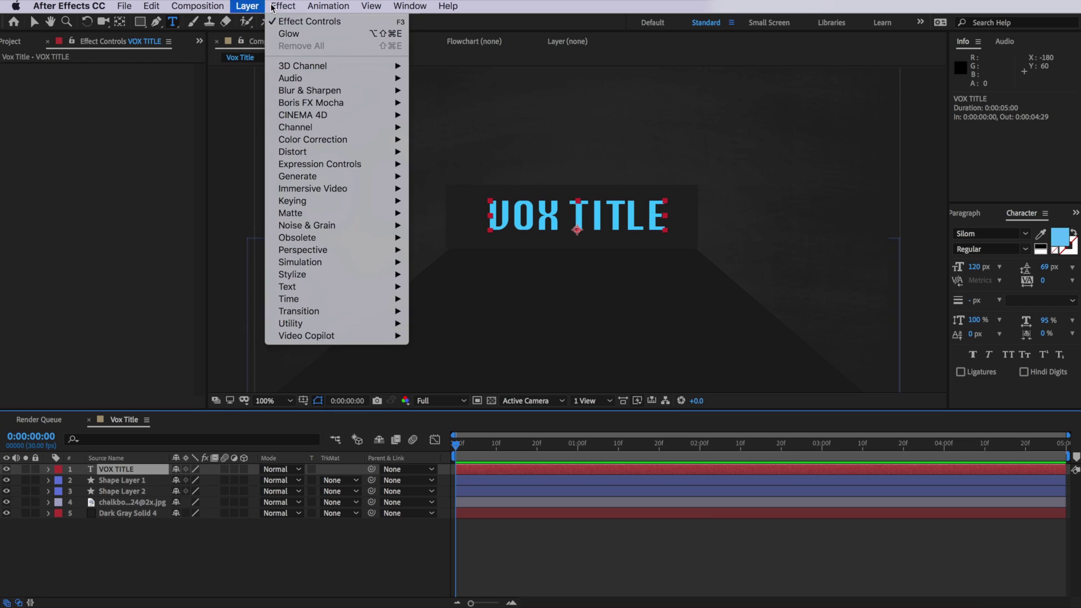
# Apply Glow to the title with radius 61, intensity 1.7, and Composite Original On Top
pyautogui.moveTo(305, 274)
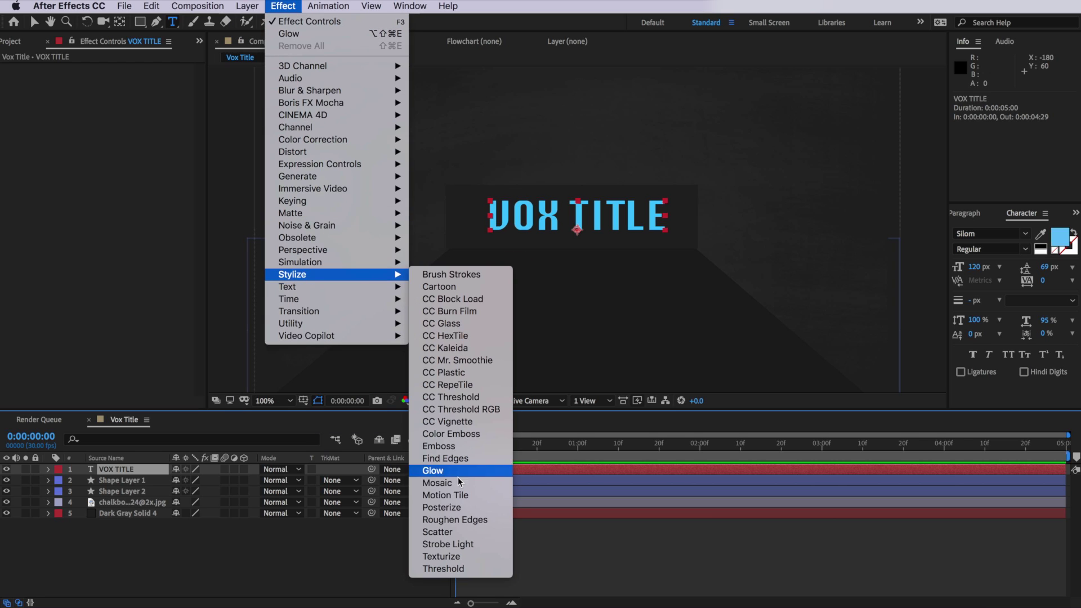
pyautogui.click(437, 477)
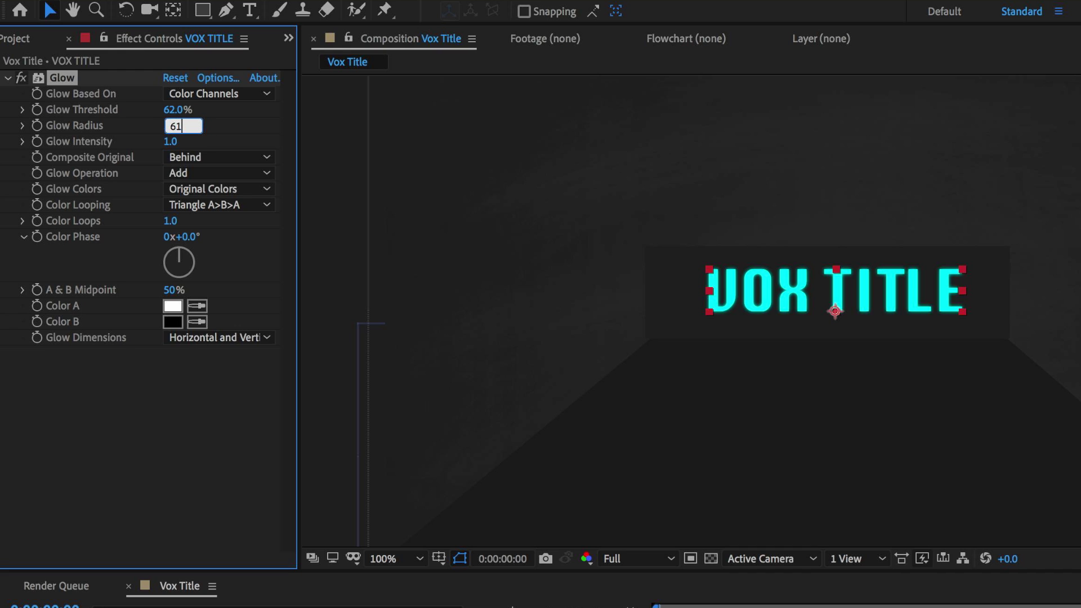
pyautogui.press('Return')
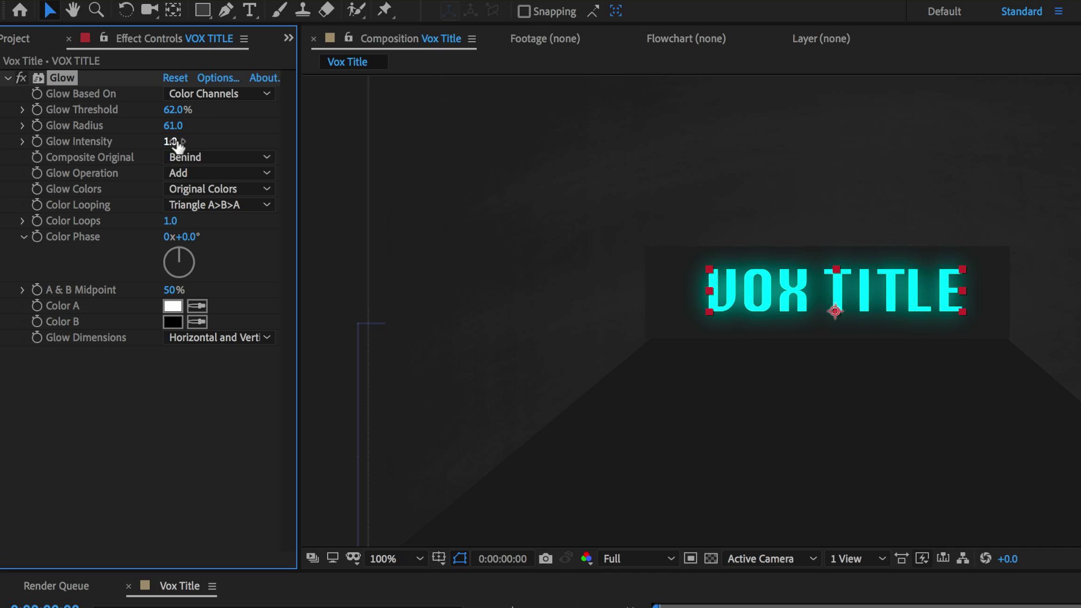
pyautogui.click(211, 157)
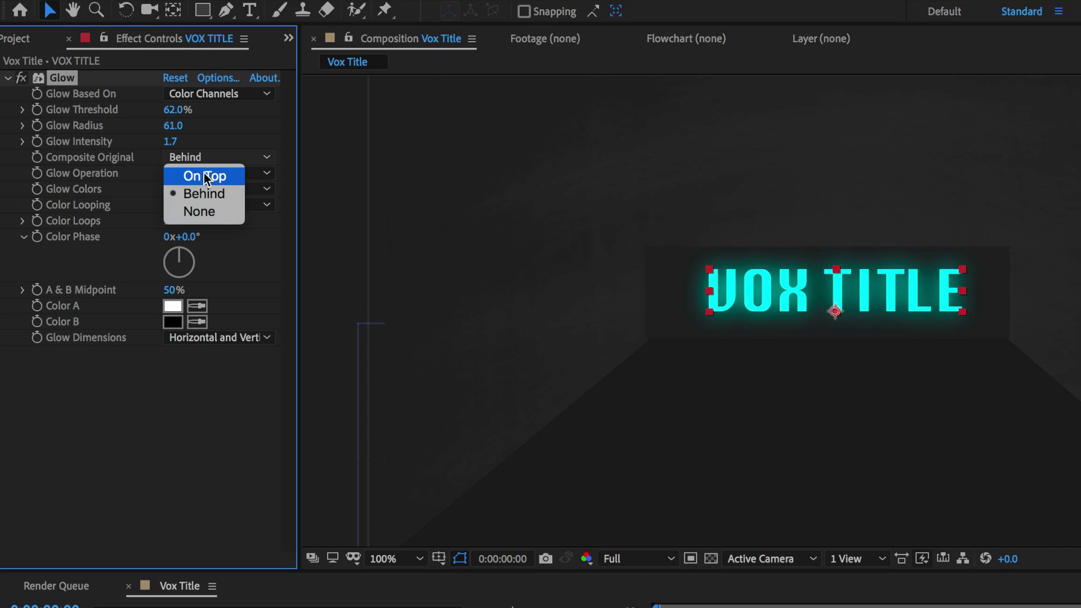
pyautogui.click(204, 170)
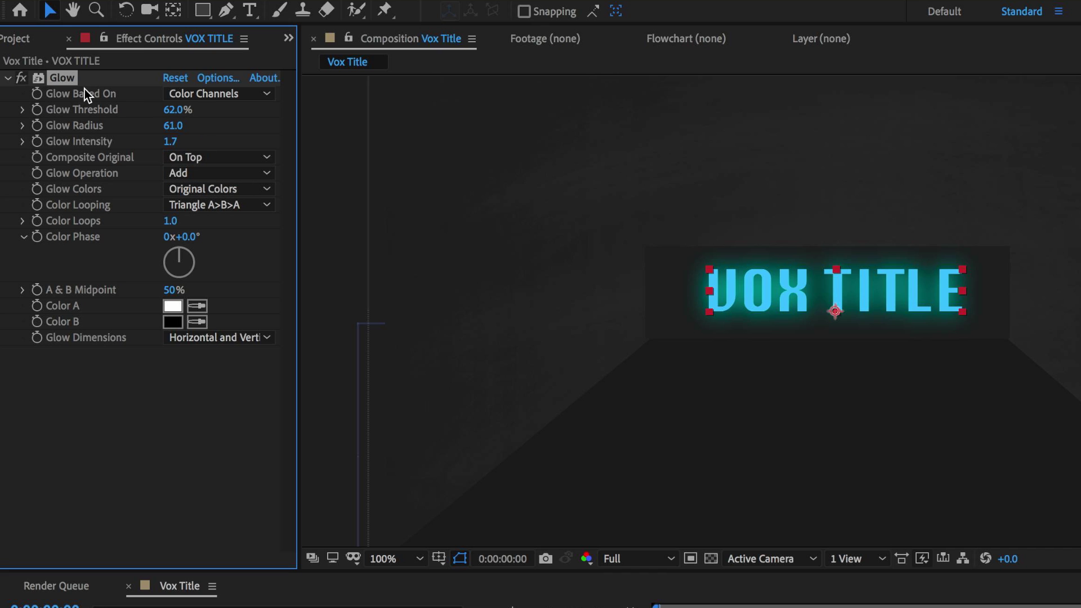
pyautogui.click(18, 75)
pyautogui.click(18, 75)
pyautogui.click(18, 75)
pyautogui.click(18, 76)
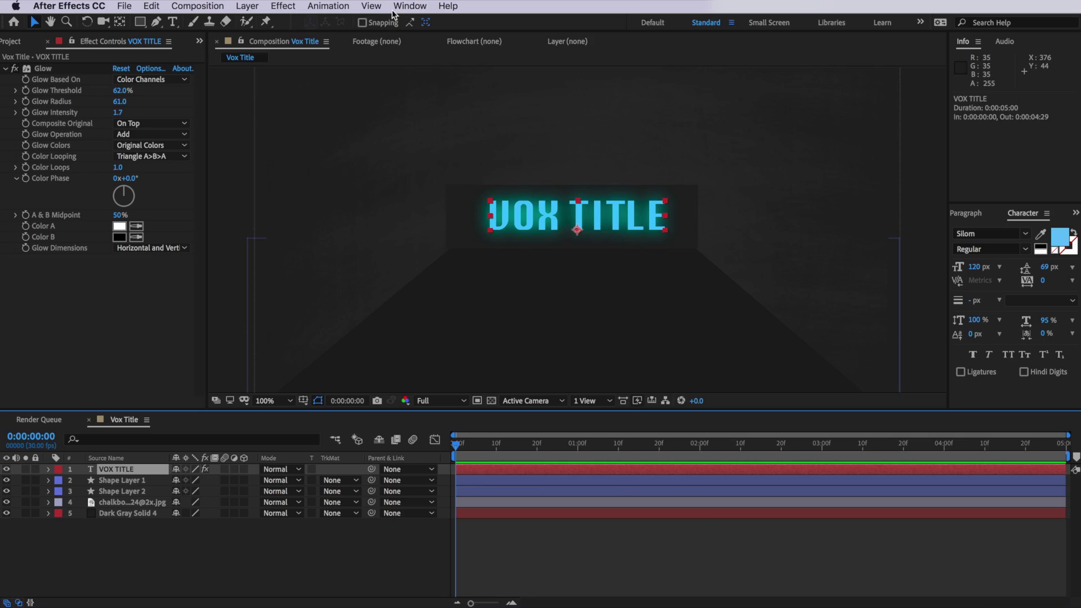
# Search Effects & Presets for 'diss' and drag Block Dissolve - digital onto VOX TITLE
pyautogui.click(406, 7)
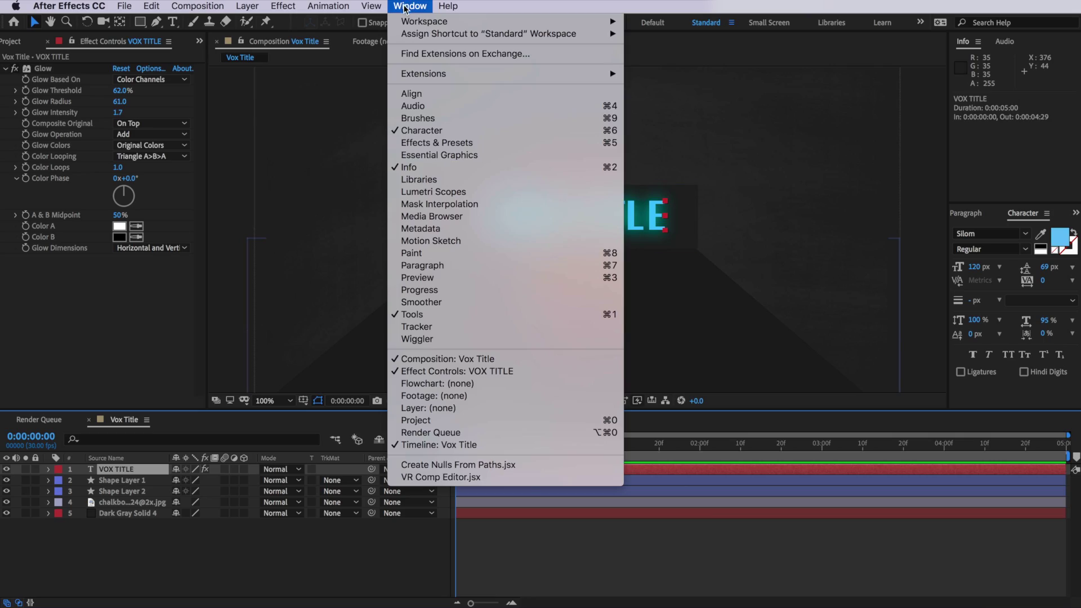
pyautogui.click(445, 142)
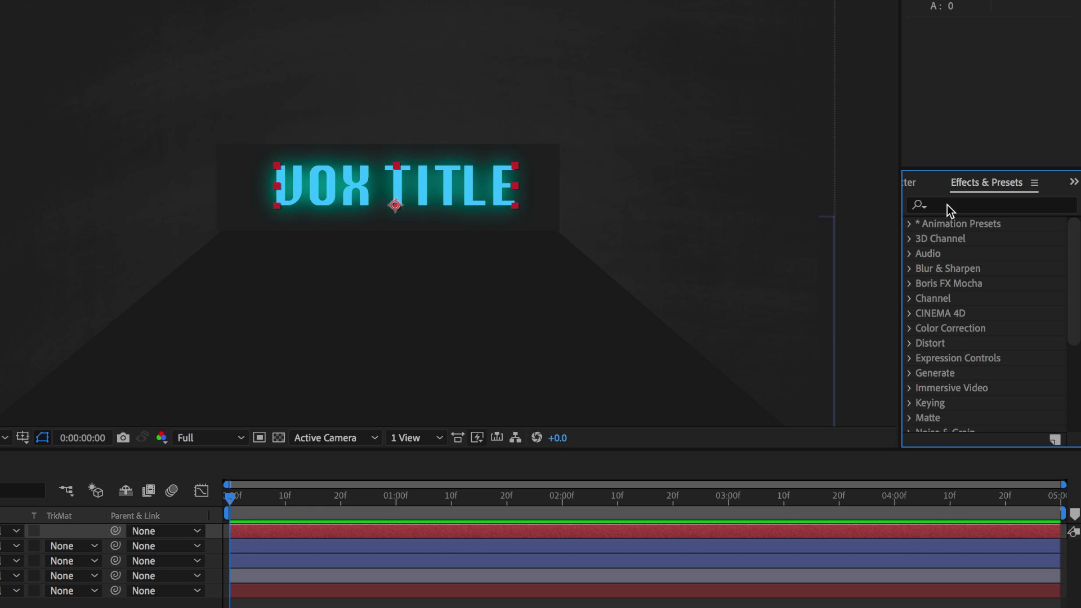
pyautogui.click(982, 229)
pyautogui.write('dis')
pyautogui.write('s')
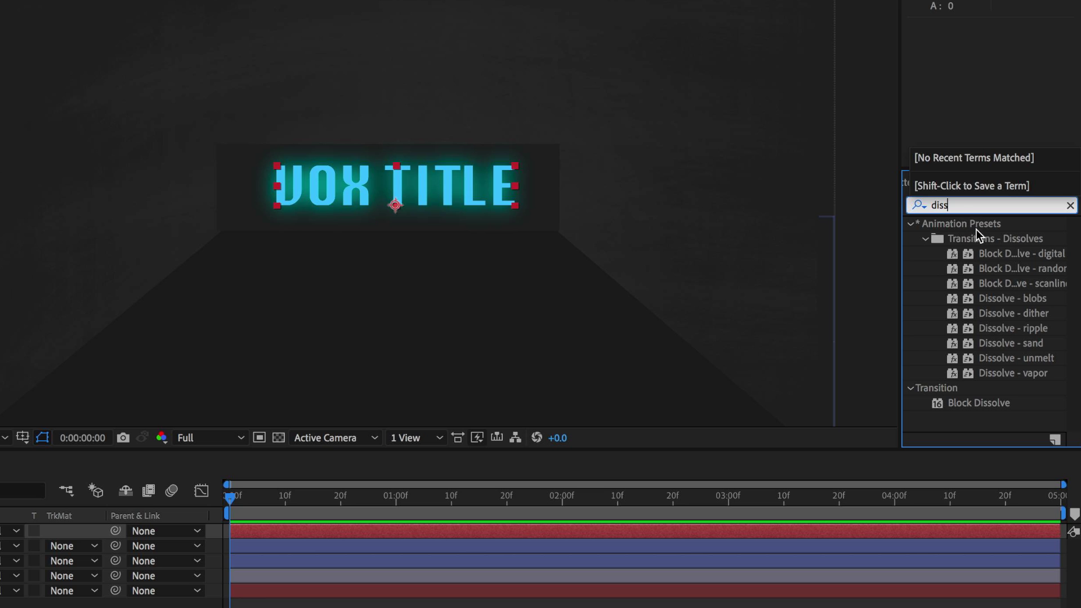
pyautogui.click(1005, 258)
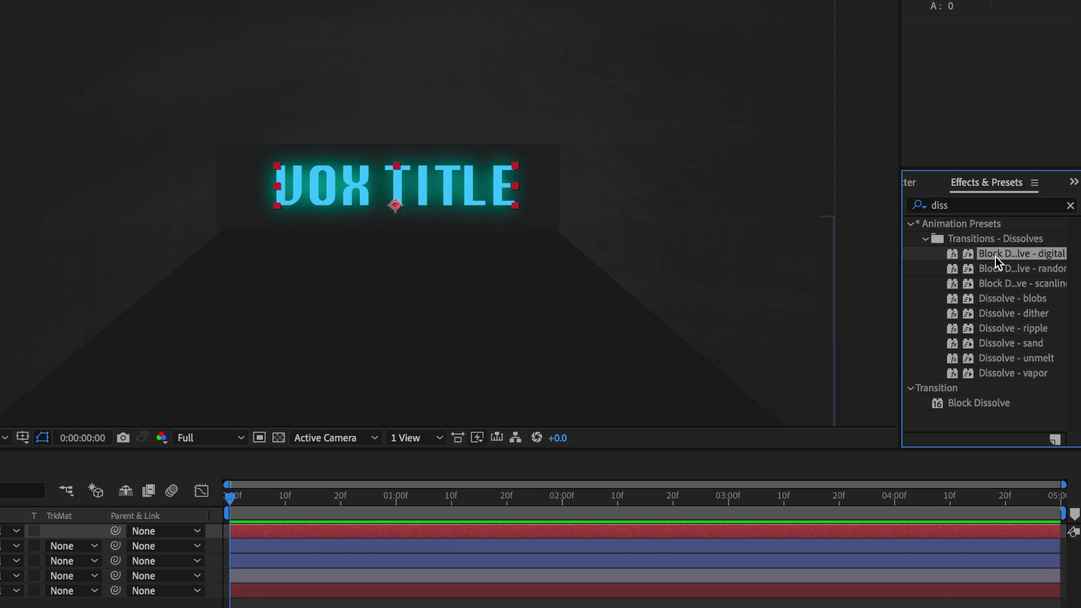
pyautogui.moveTo(901, 255); pyautogui.dragTo(865, 258)
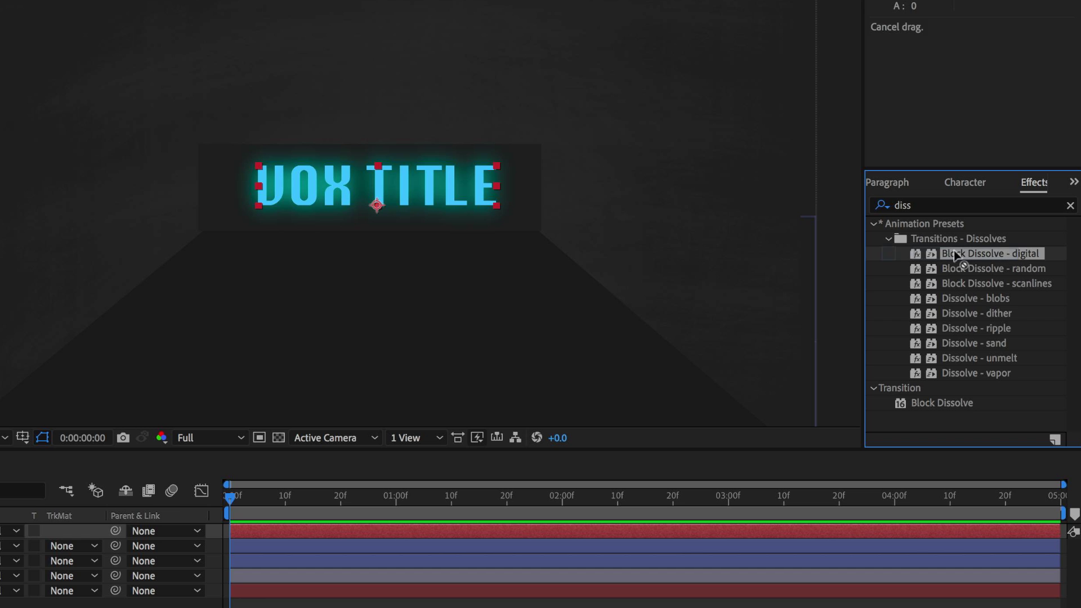
pyautogui.moveTo(958, 256); pyautogui.dragTo(451, 200)
pyautogui.moveTo(230, 497); pyautogui.dragTo(292, 499)
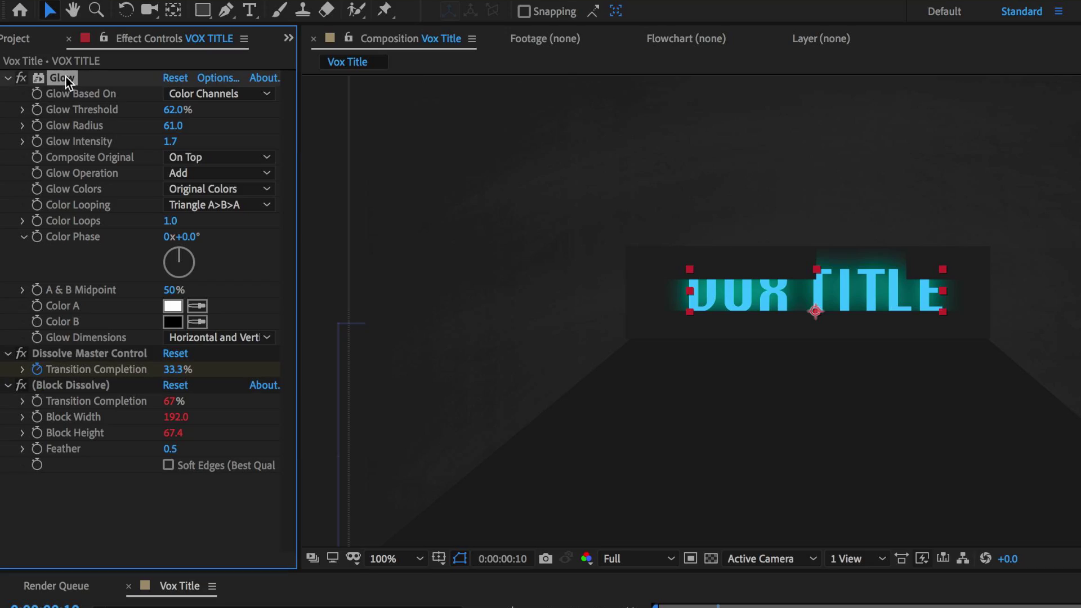
# Drag the Glow effect below Block Dissolve in Effect Controls
pyautogui.moveTo(55, 78); pyautogui.dragTo(59, 474)
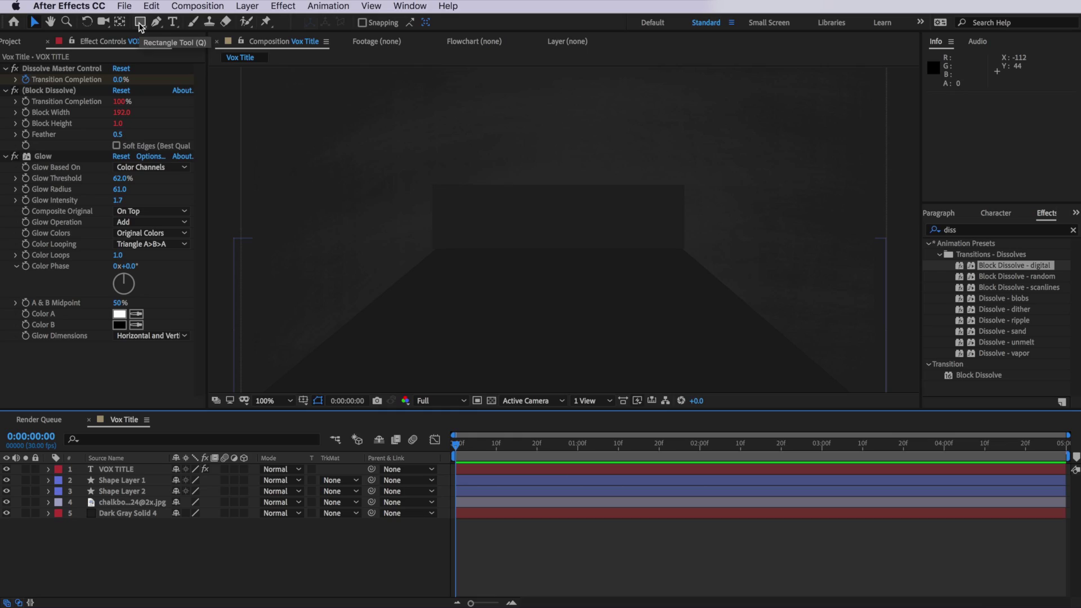
# Draw a long thin rectangle bar across the frame above the title box
pyautogui.moveTo(891, 182); pyautogui.dragTo(241, 196)
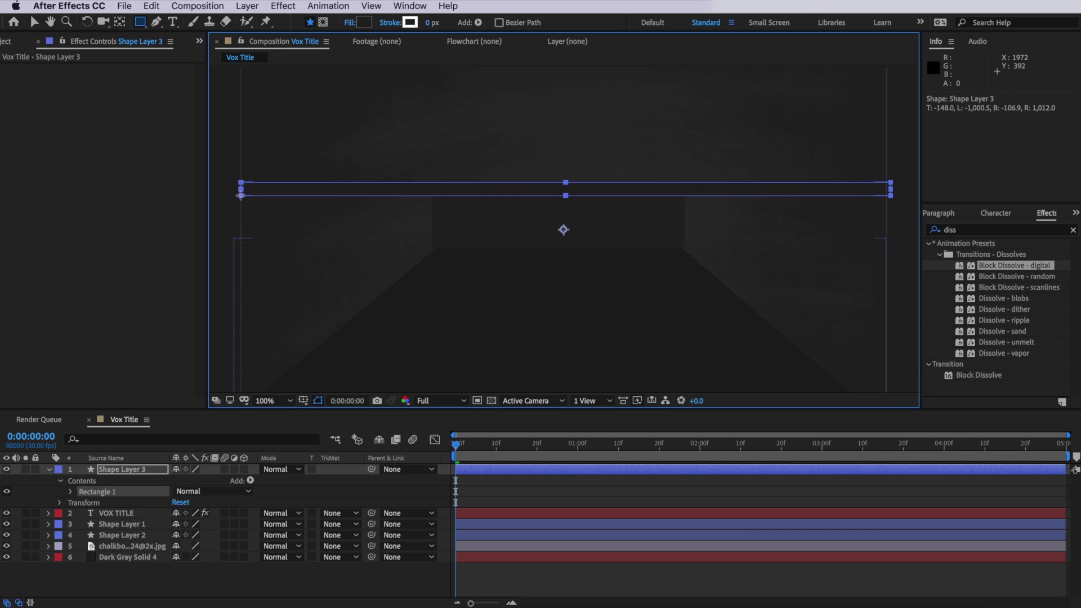
pyautogui.click(498, 491)
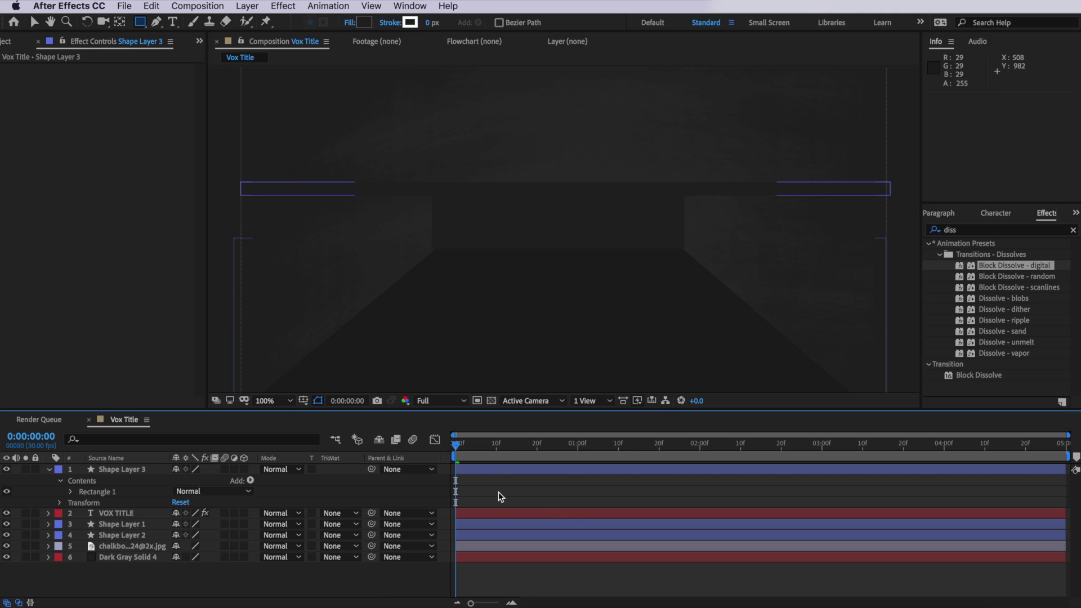
pyautogui.click(483, 468)
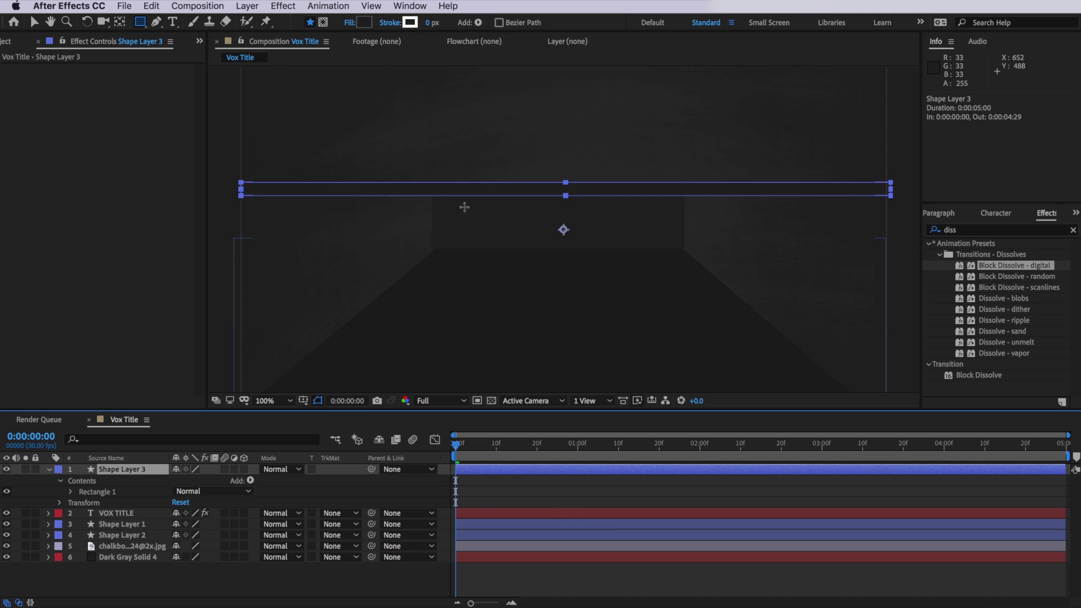
pyautogui.press('v')
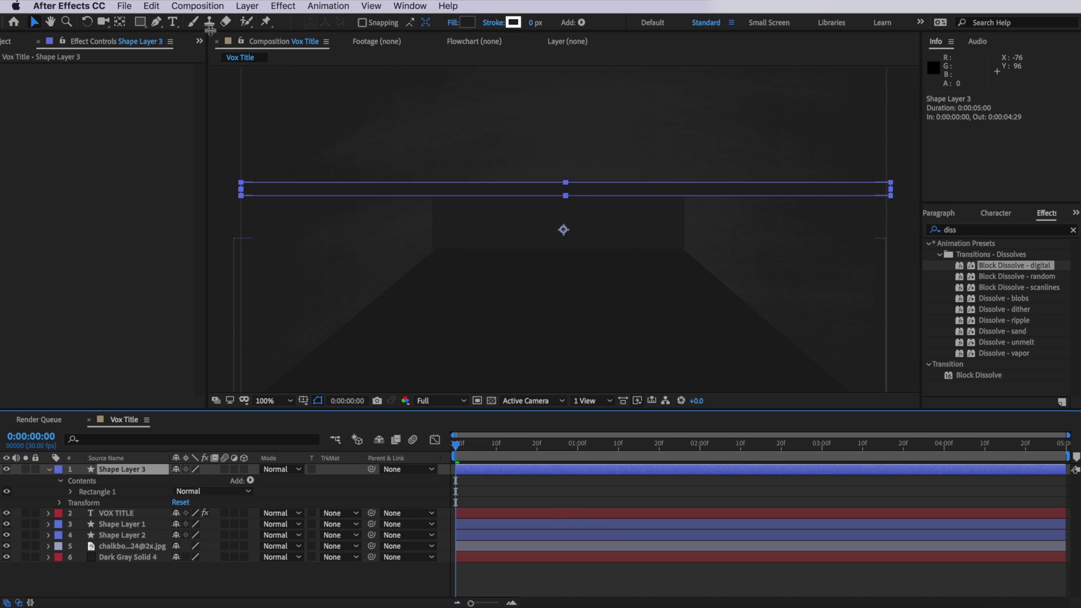
# Duplicate the bar, nudge the copy right, and give it a dark gray #333333 fill
pyautogui.click(152, 7)
pyautogui.click(170, 158)
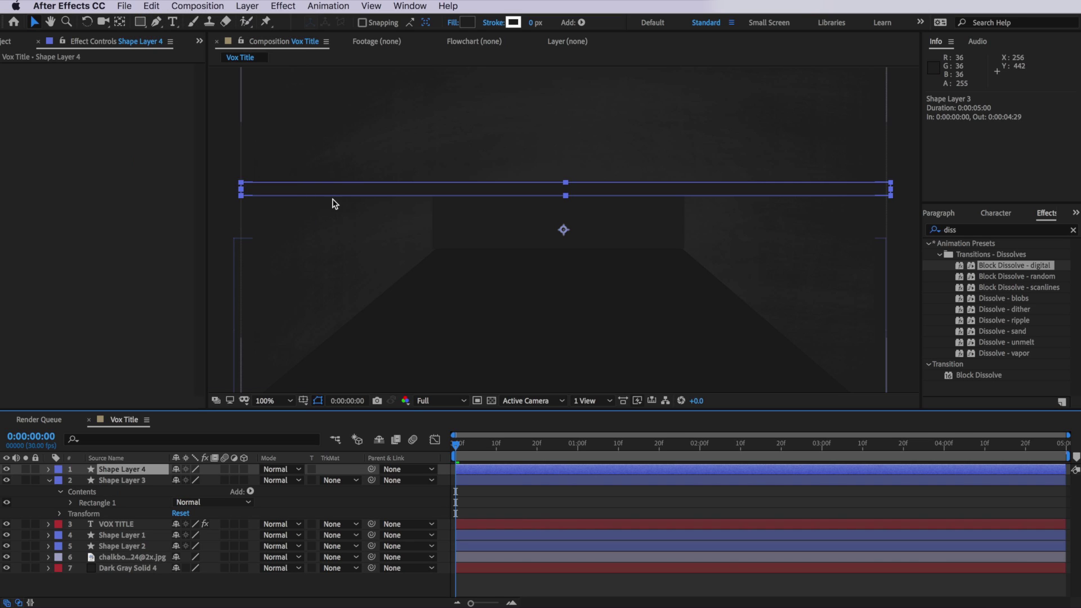
pyautogui.moveTo(317, 193); pyautogui.dragTo(350, 195)
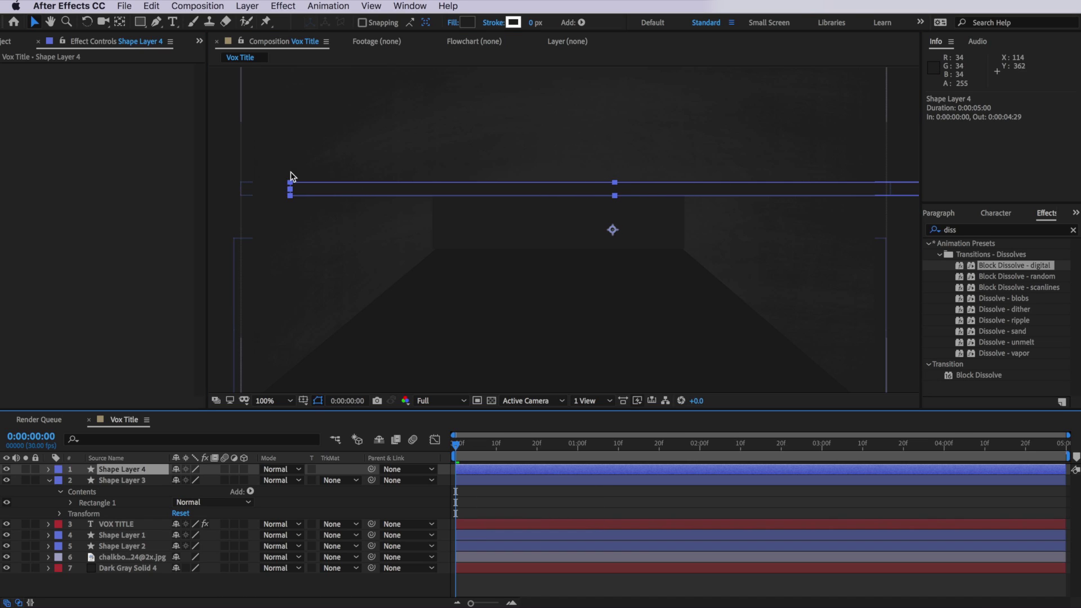
pyautogui.click(471, 22)
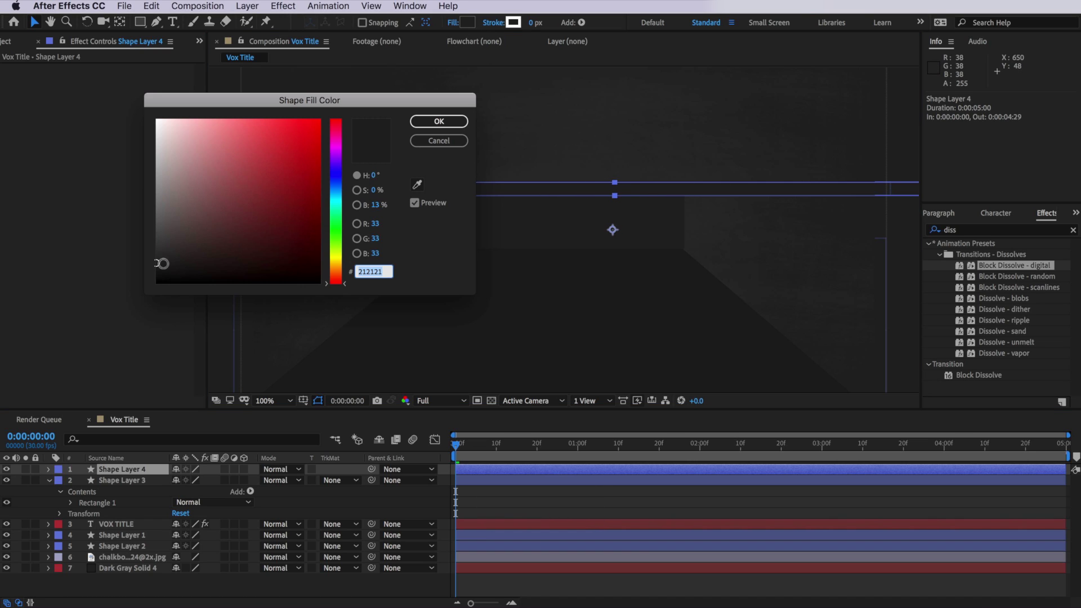
pyautogui.moveTo(157, 260); pyautogui.dragTo(155, 255)
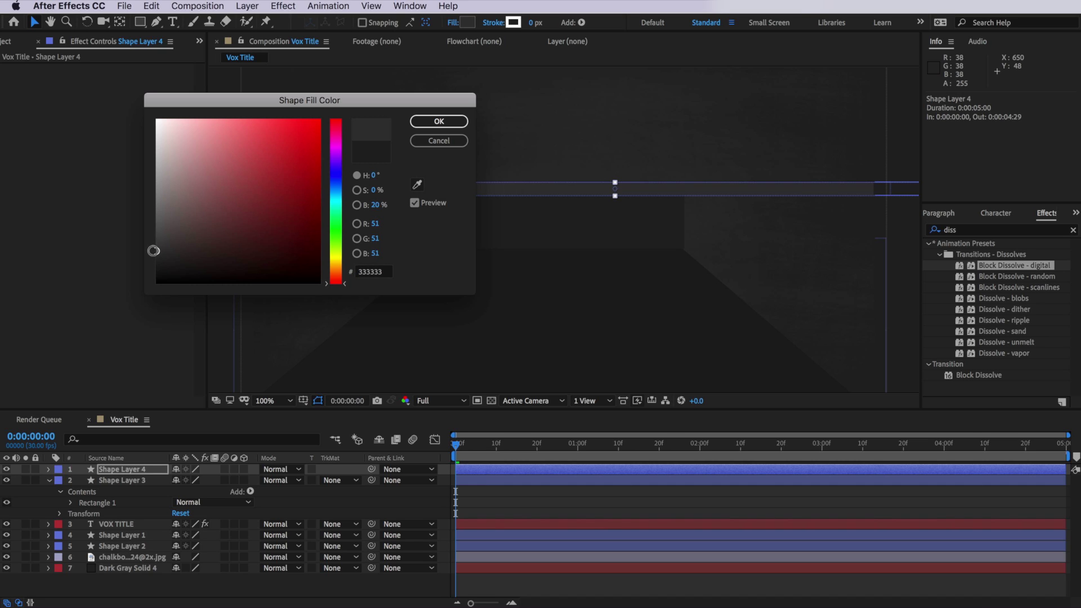
pyautogui.click(433, 122)
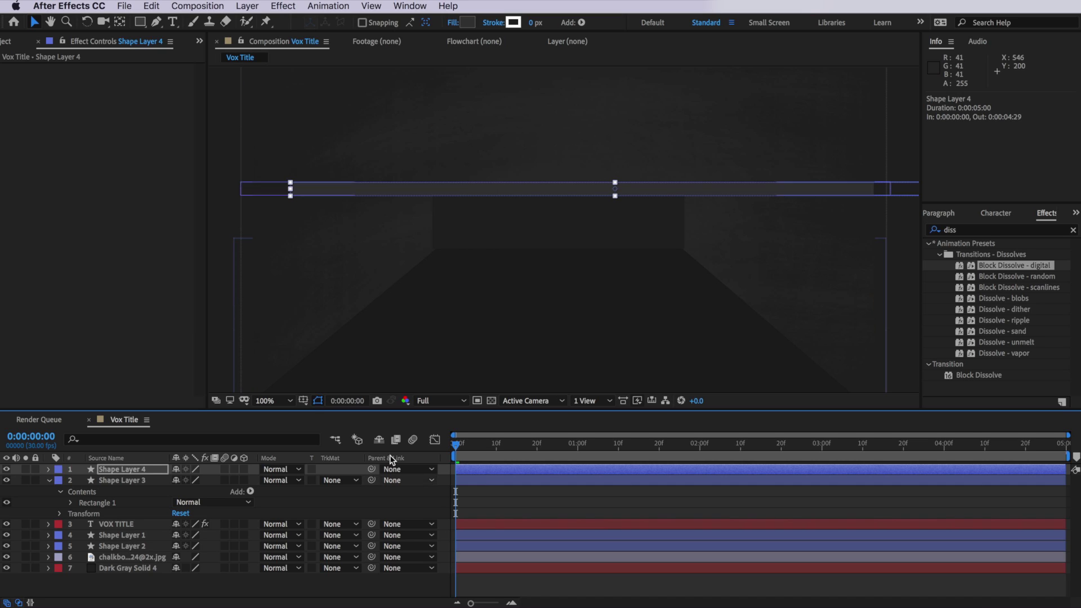
# Duplicate the gray bar, offset the copy right, and fill it light blue 6AC4F9
pyautogui.click(122, 470)
pyautogui.click(153, 6)
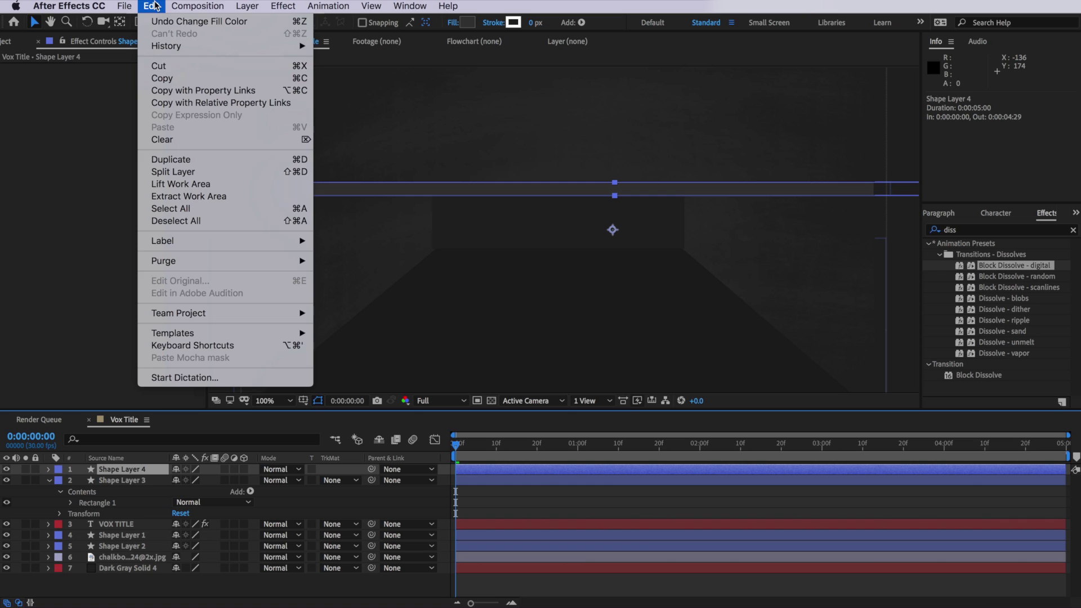
pyautogui.click(164, 159)
pyautogui.moveTo(335, 198); pyautogui.dragTo(392, 196)
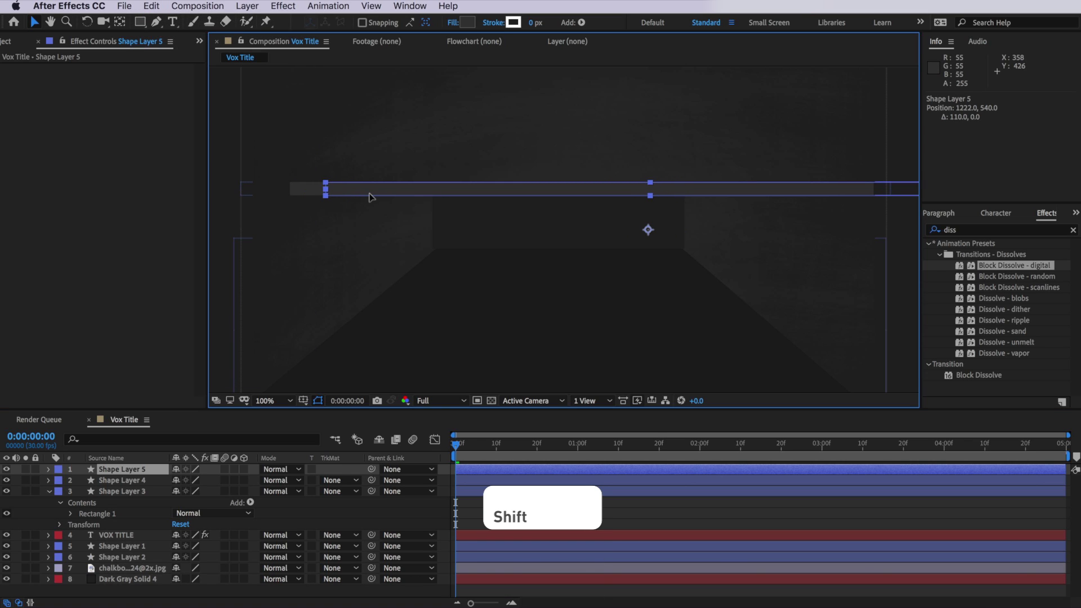
pyautogui.moveTo(379, 193); pyautogui.dragTo(387, 192)
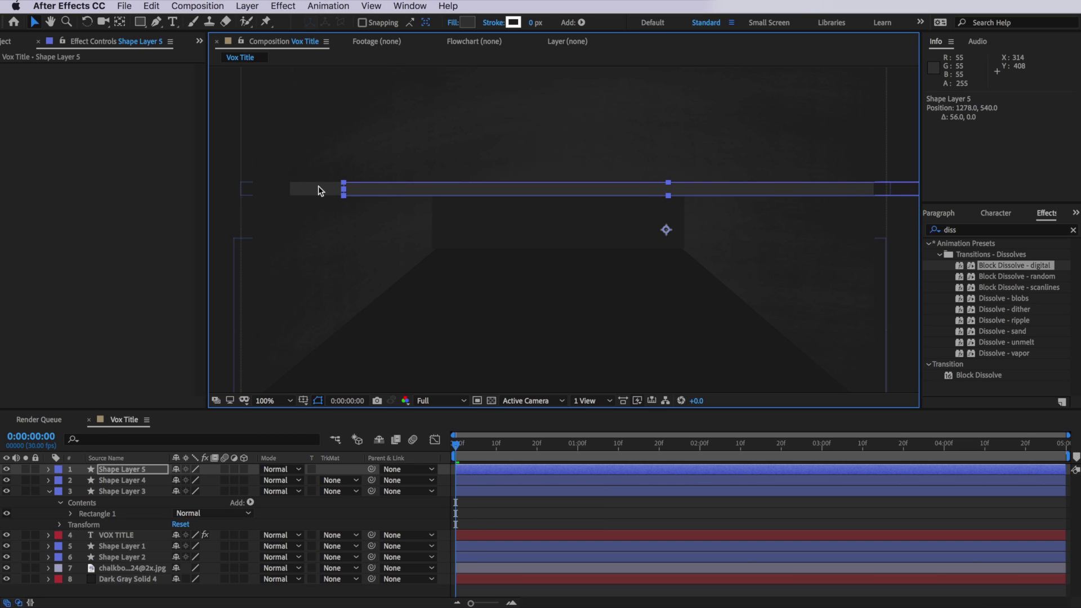
pyautogui.click(464, 22)
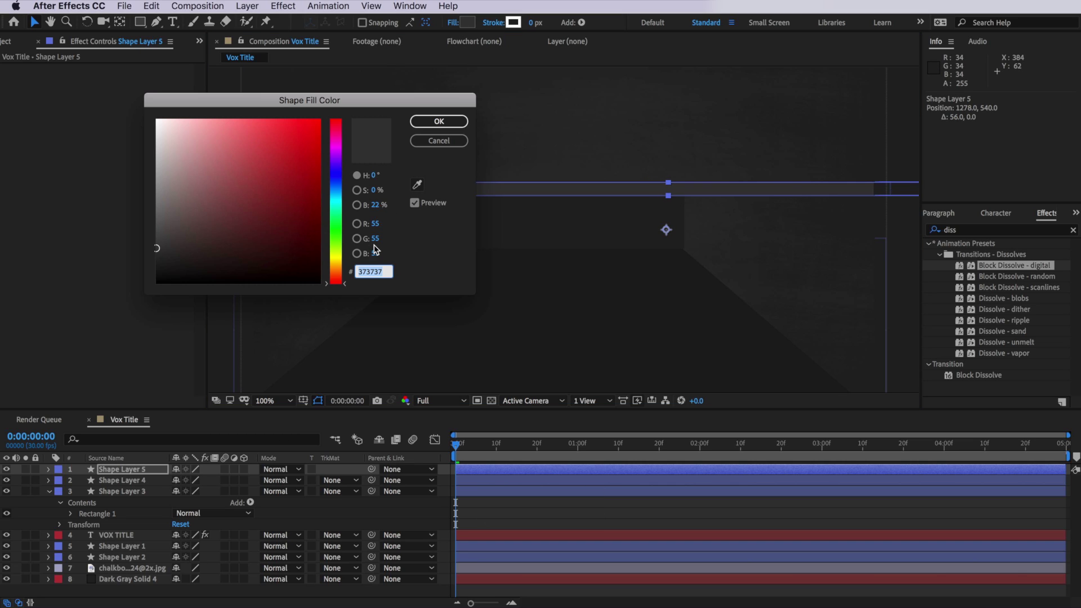
pyautogui.write('6AC4F9')
pyautogui.click(438, 122)
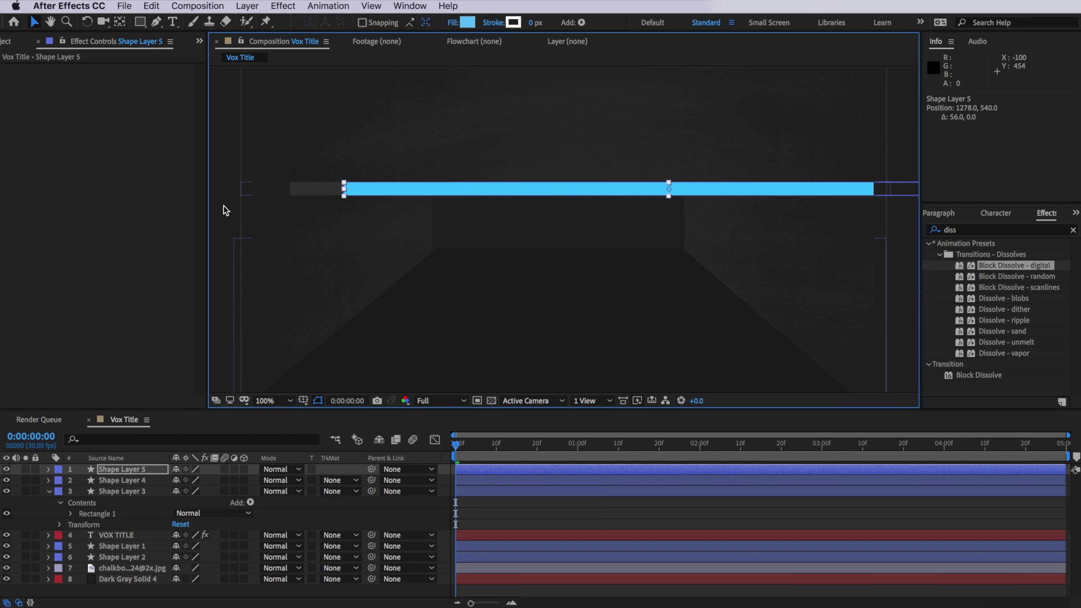
# Duplicate the blue bar, offset it further right, and fill it near-black #121212
pyautogui.press('super+d')
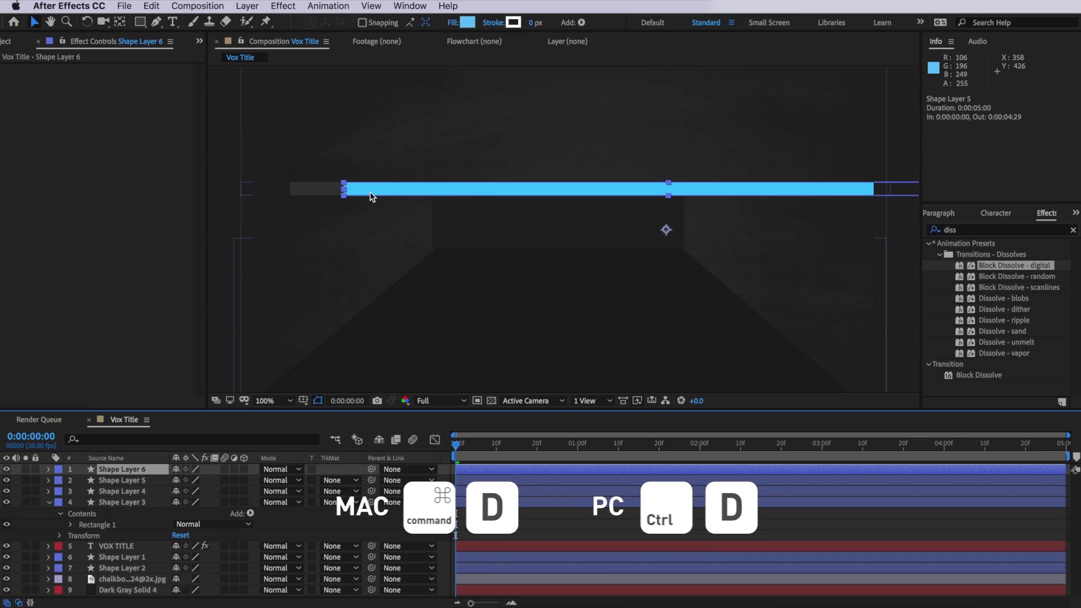
pyautogui.moveTo(370, 192); pyautogui.dragTo(441, 192)
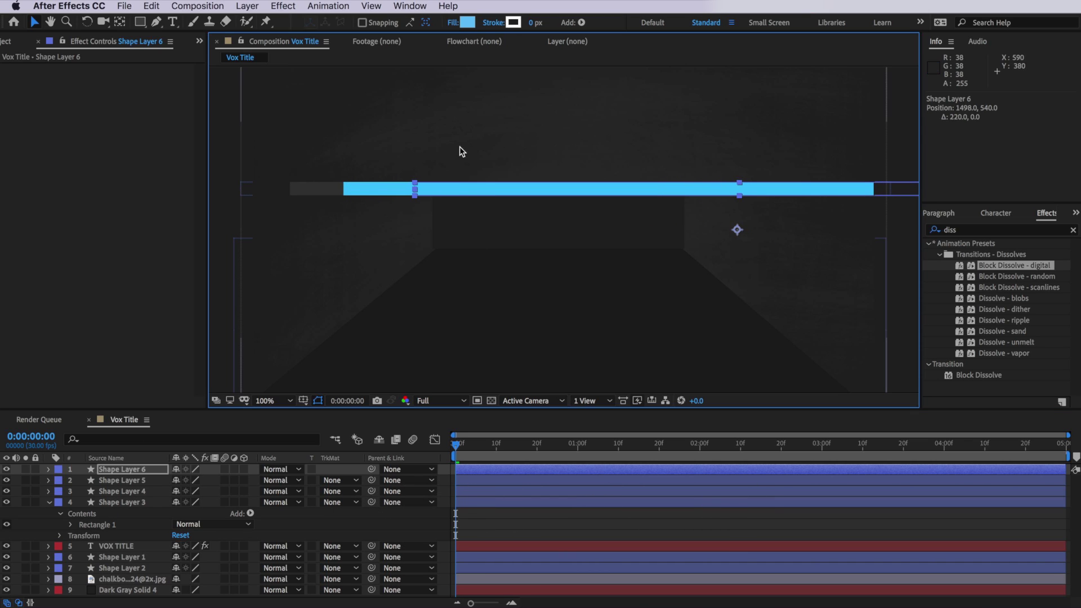
pyautogui.click(472, 25)
pyautogui.moveTo(187, 256); pyautogui.dragTo(137, 269)
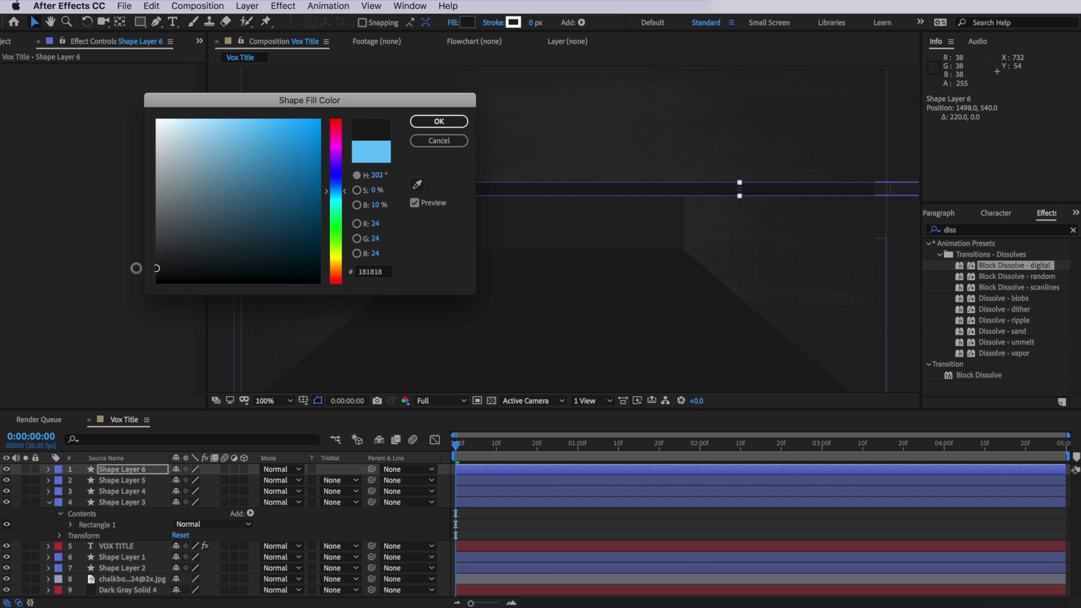
pyautogui.click(440, 121)
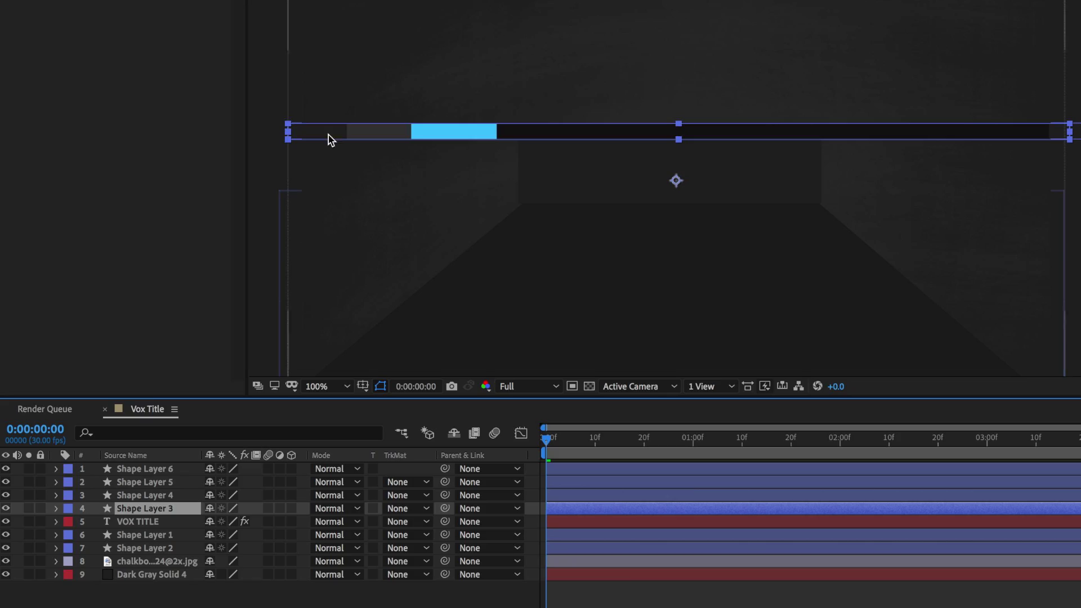
# Copy Shape Layer 3 and blue Shape Layer 5, move the copies to the top, and slide them right
pyautogui.hotkey('ctrl', 'd')
pyautogui.moveTo(170, 505); pyautogui.dragTo(166, 464)
pyautogui.moveTo(332, 132); pyautogui.dragTo(598, 142)
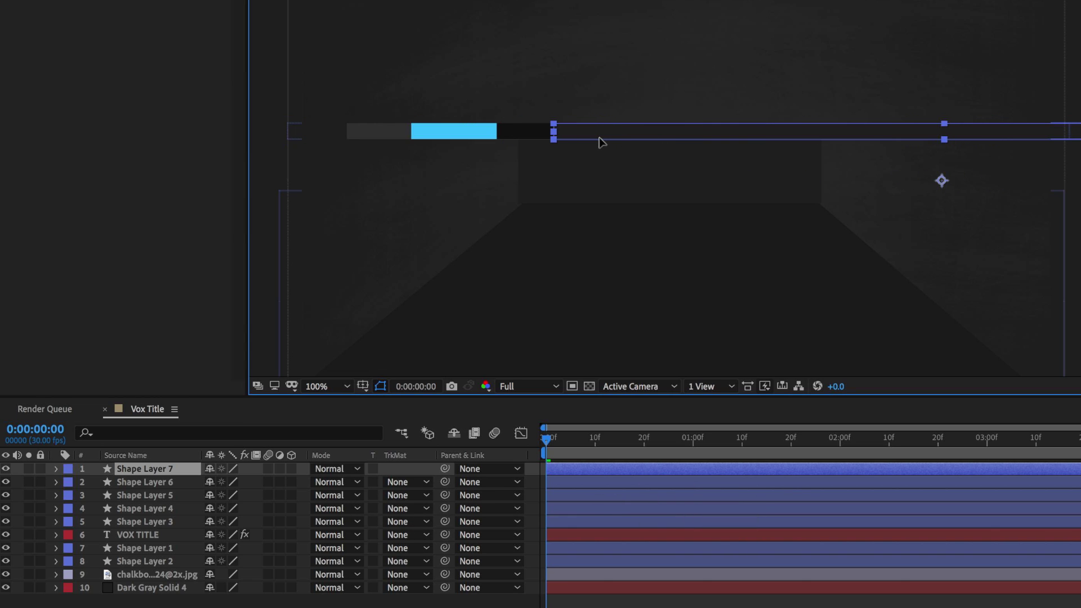
pyautogui.click(156, 495)
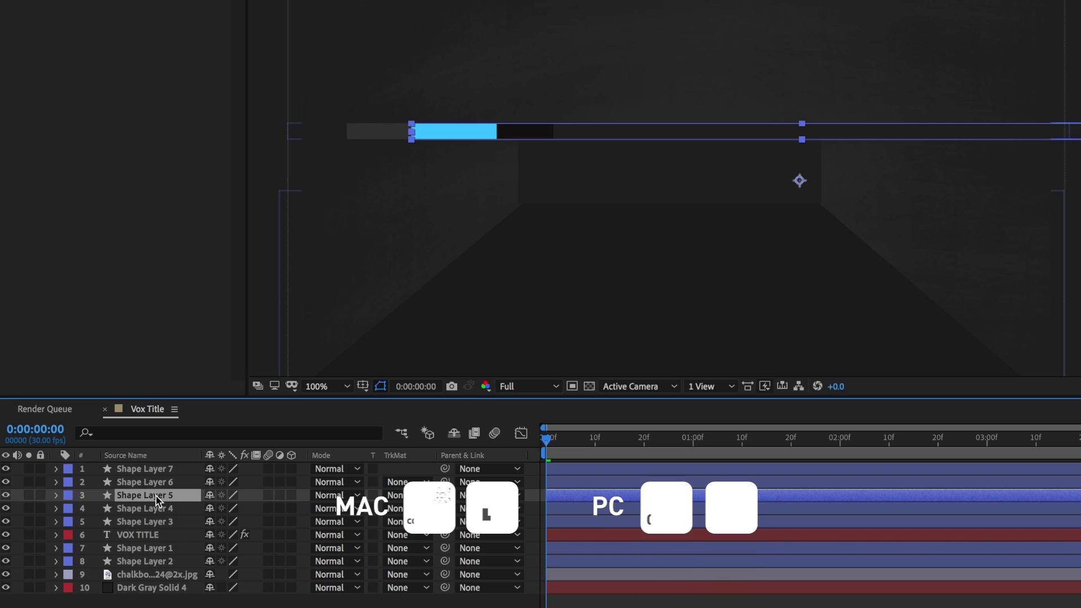
pyautogui.hotkey('ctrl', 'd')
pyautogui.moveTo(155, 495); pyautogui.dragTo(164, 476)
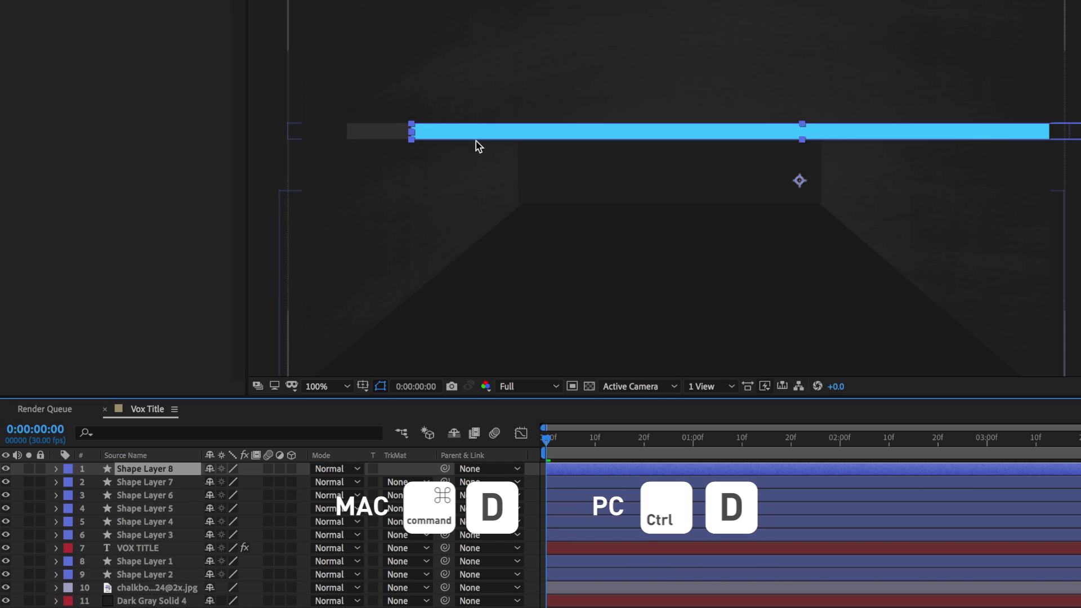
pyautogui.moveTo(504, 136); pyautogui.dragTo(716, 133)
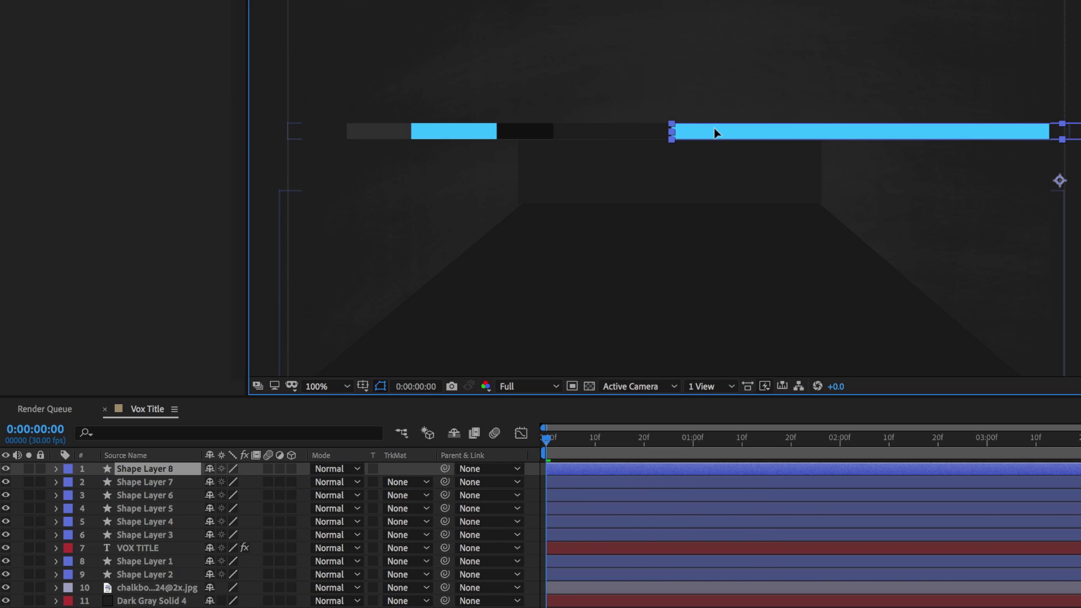
pyautogui.press('Return')
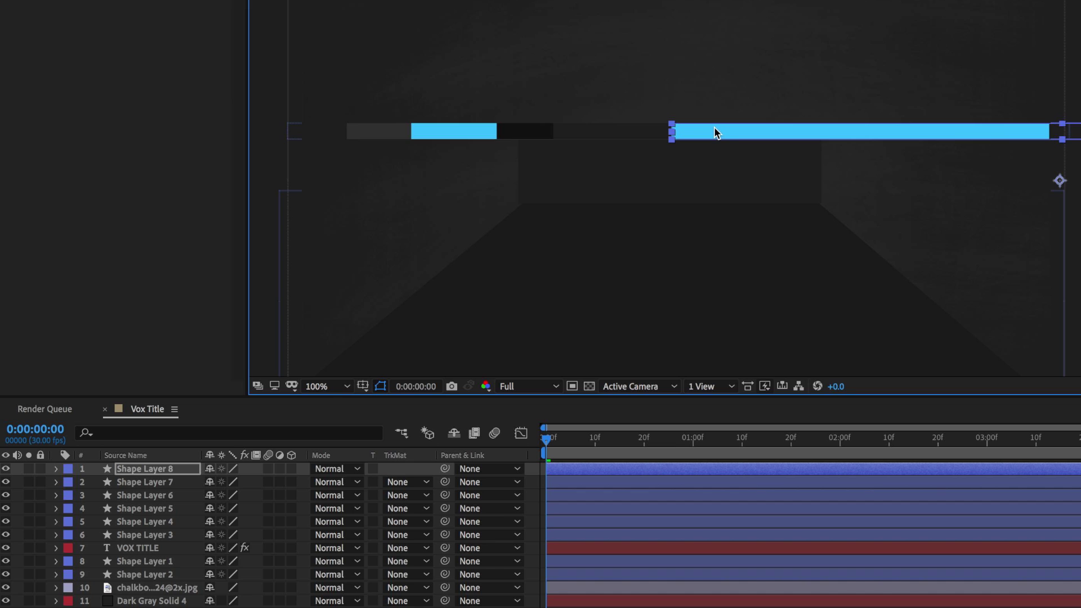
# Duplicate three neighbouring bar segments, move them to the top, and slide them far right
pyautogui.click(146, 536)
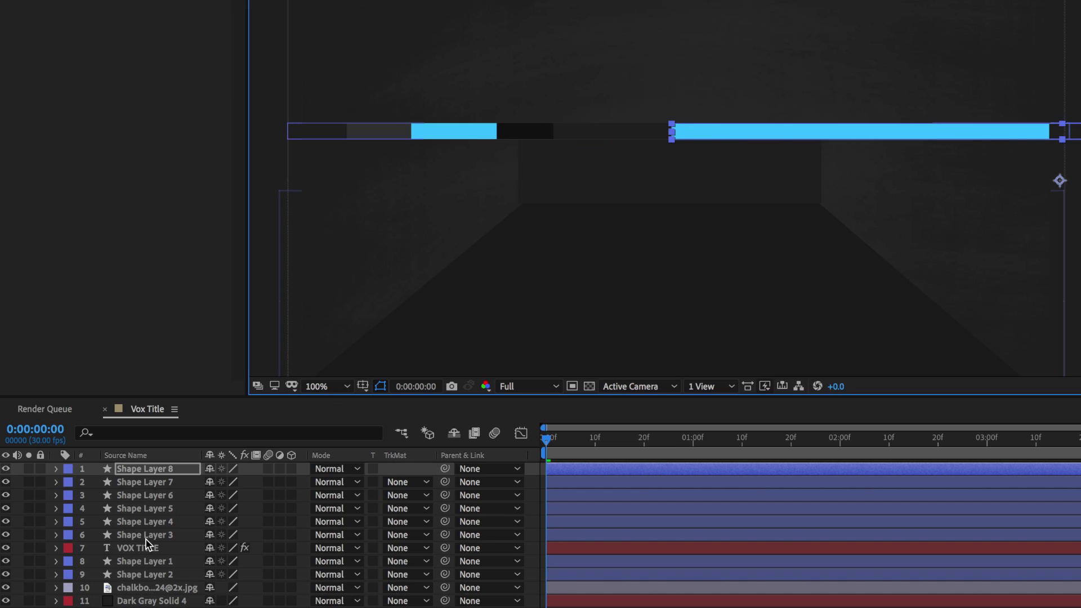
pyautogui.keyDown('shift'); pyautogui.click(152, 512); pyautogui.keyUp('shift')
pyautogui.hotkey('ctrl', 'd')
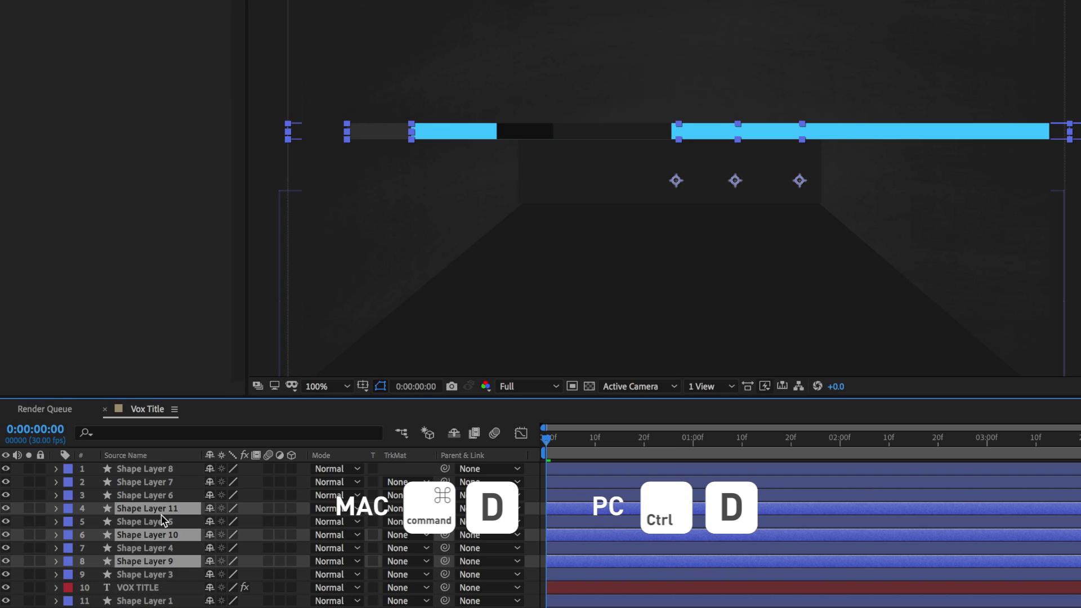
pyautogui.moveTo(148, 512); pyautogui.dragTo(225, 463)
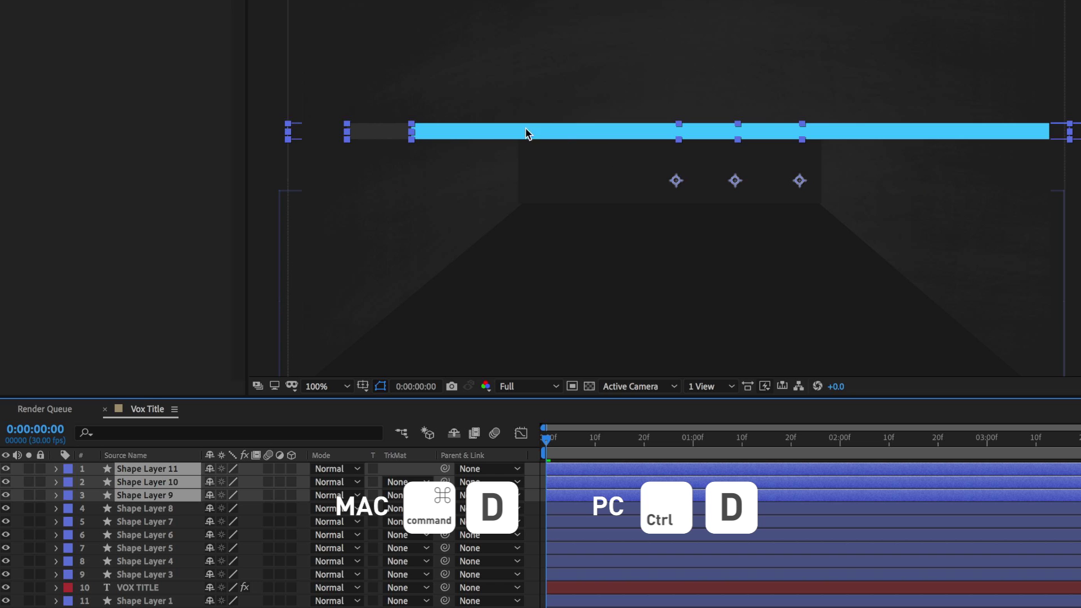
pyautogui.moveTo(525, 134); pyautogui.dragTo(986, 117)
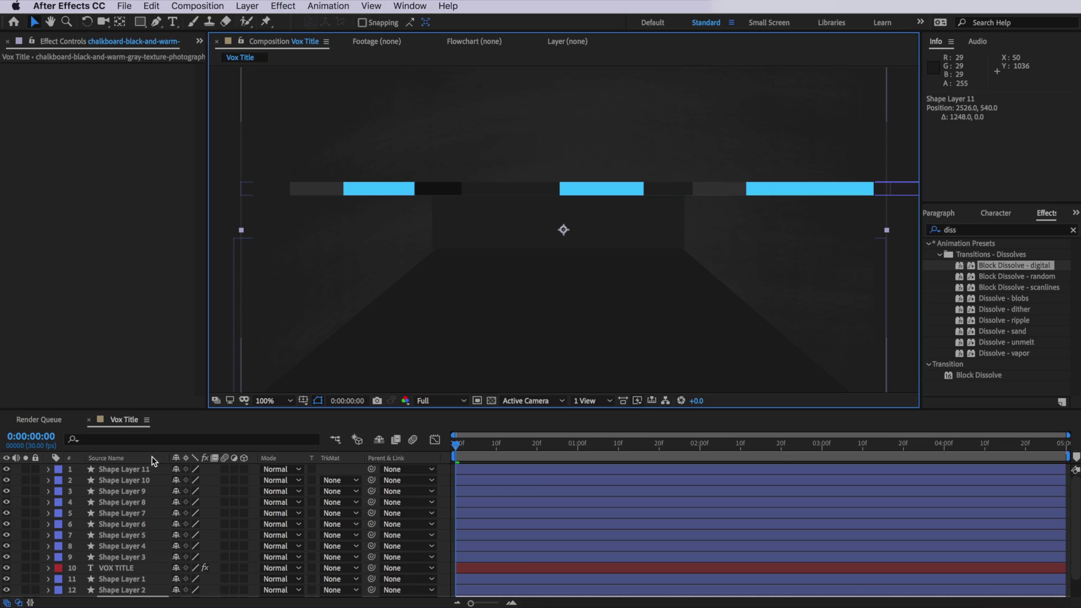
# Select Shape Layers 3 through 11 and pre-compose them as 'Line Group 1'
pyautogui.click(151, 456)
pyautogui.click(141, 466)
pyautogui.keyDown('shift'); pyautogui.click(131, 558); pyautogui.keyUp('shift')
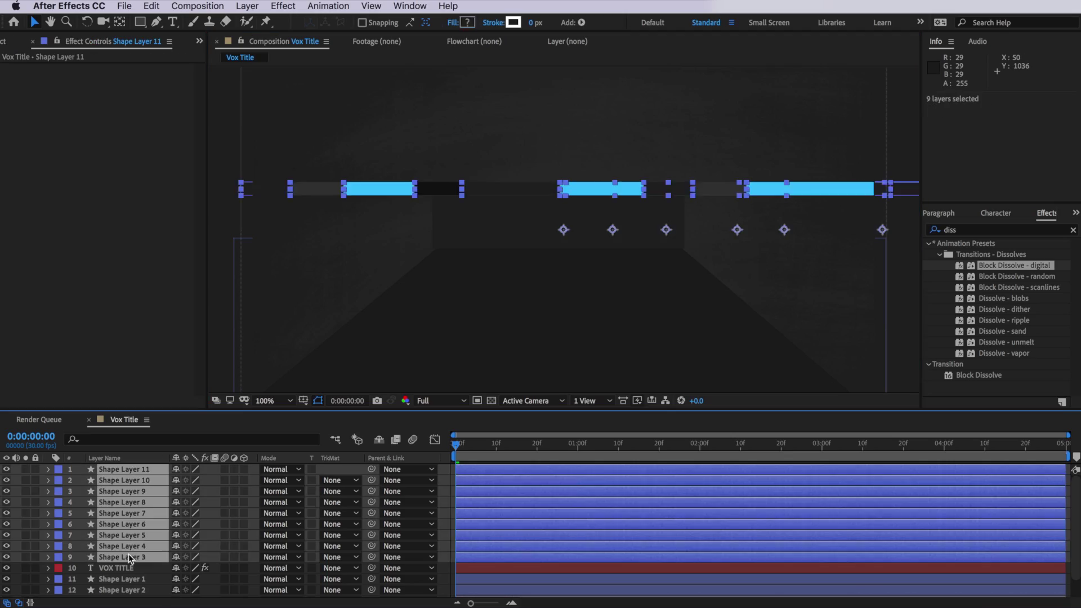
pyautogui.click(246, 6)
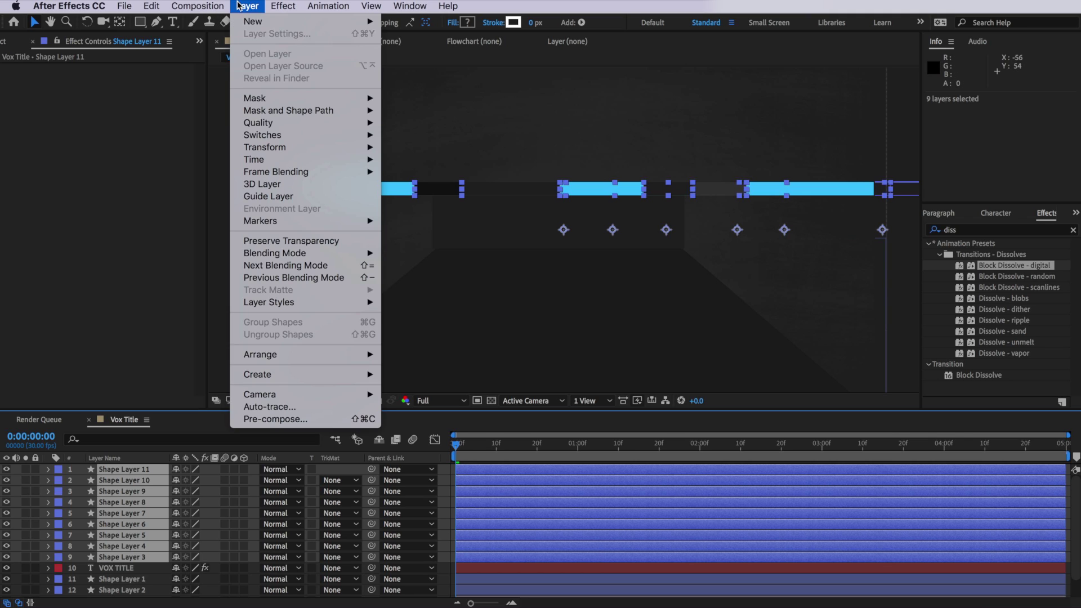
pyautogui.click(256, 419)
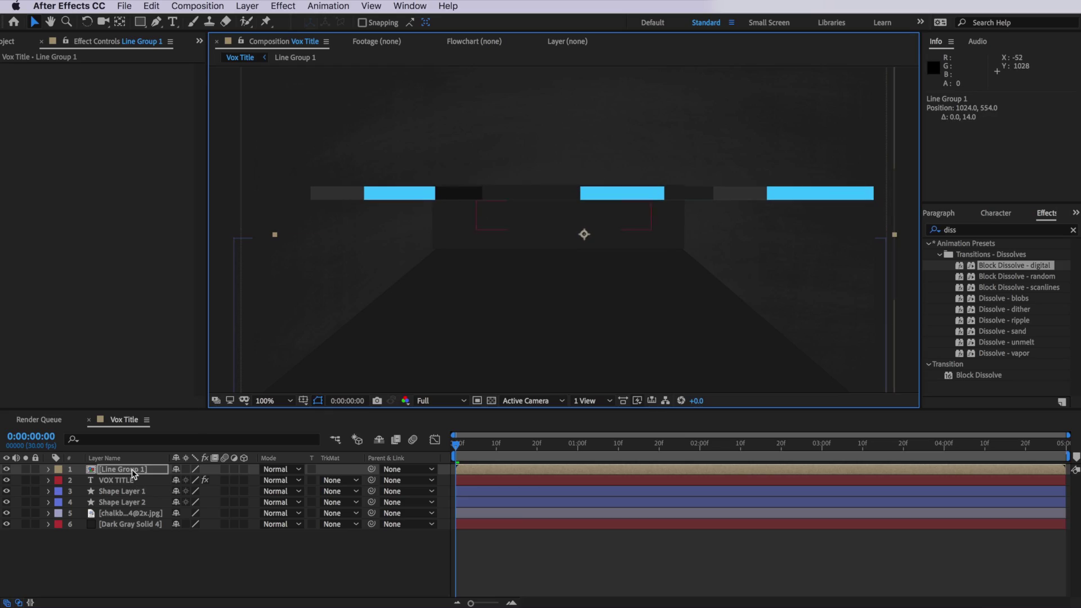
# Move Line Group 1 beneath Shape Layer 2 so its bars sit behind the title box at 1336, 550
pyautogui.press('super+z')
pyautogui.moveTo(112, 473); pyautogui.dragTo(112, 507)
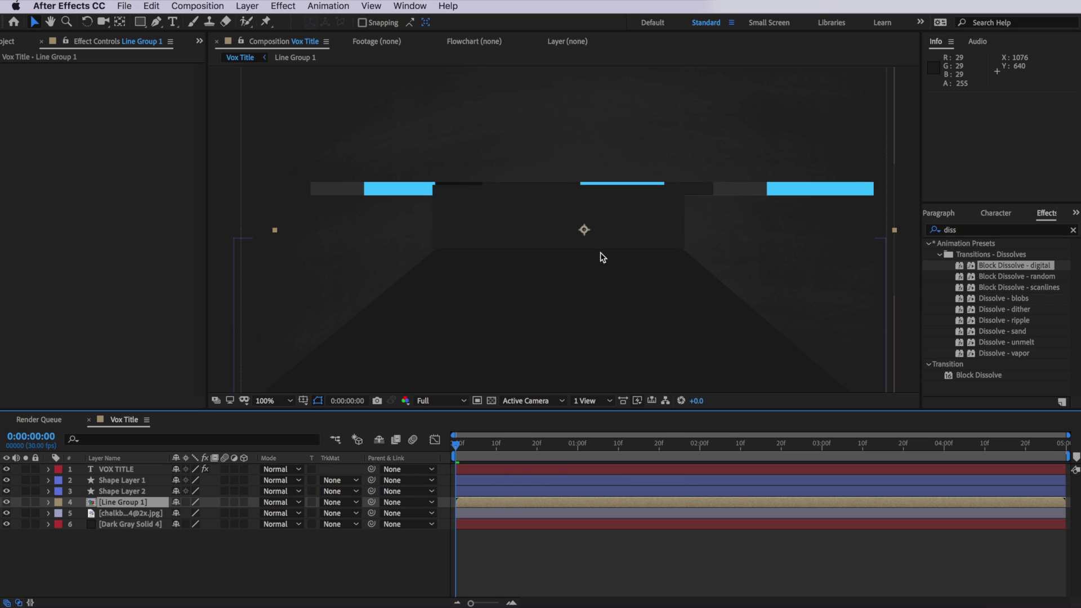
pyautogui.moveTo(406, 195); pyautogui.dragTo(406, 196)
pyautogui.press('cmd+z')
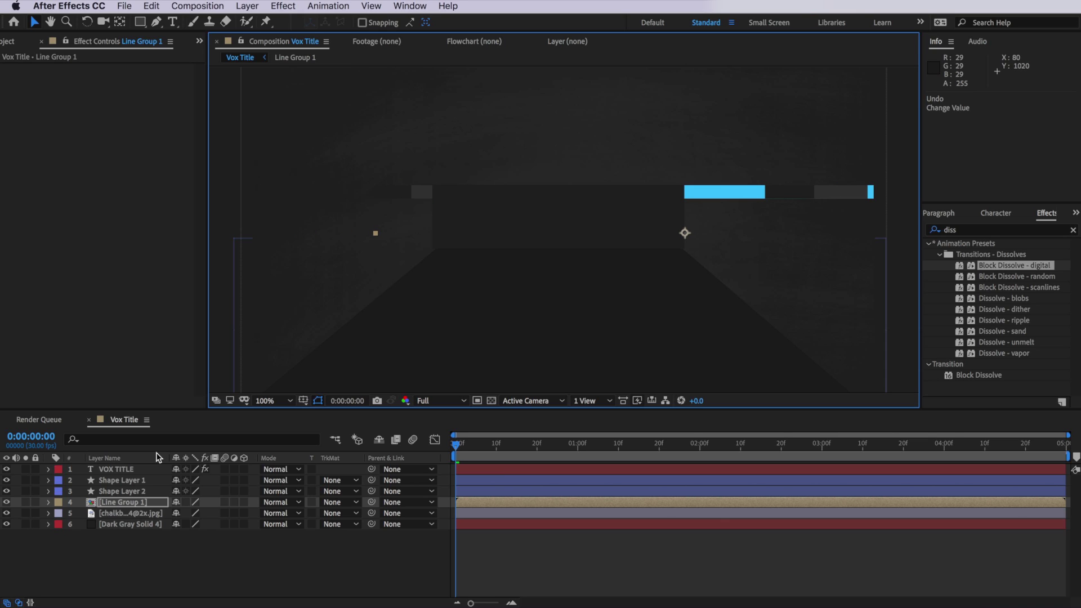
# Keyframe Line Group 1's Position from 1336, 550 at the start to -98, 550 at the end, then preview
pyautogui.press('p')
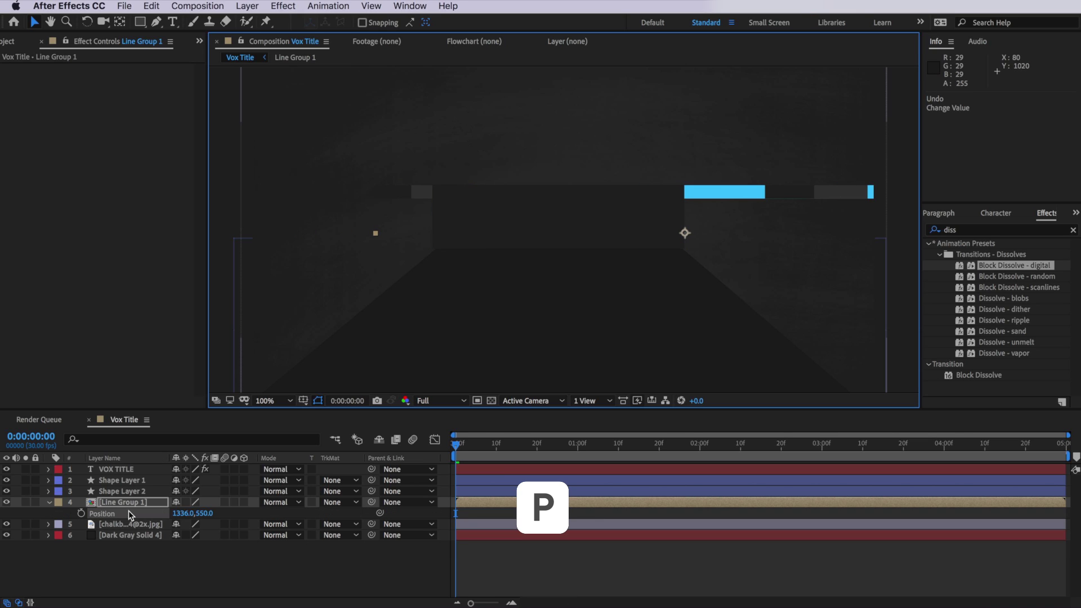
pyautogui.click(81, 513)
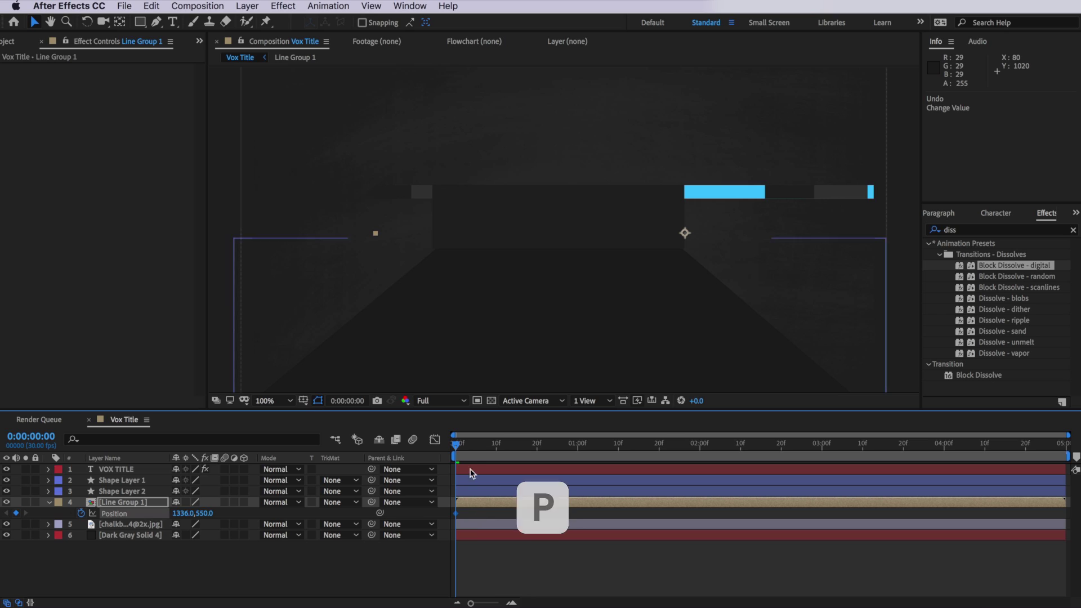
pyautogui.moveTo(465, 444); pyautogui.dragTo(946, 468)
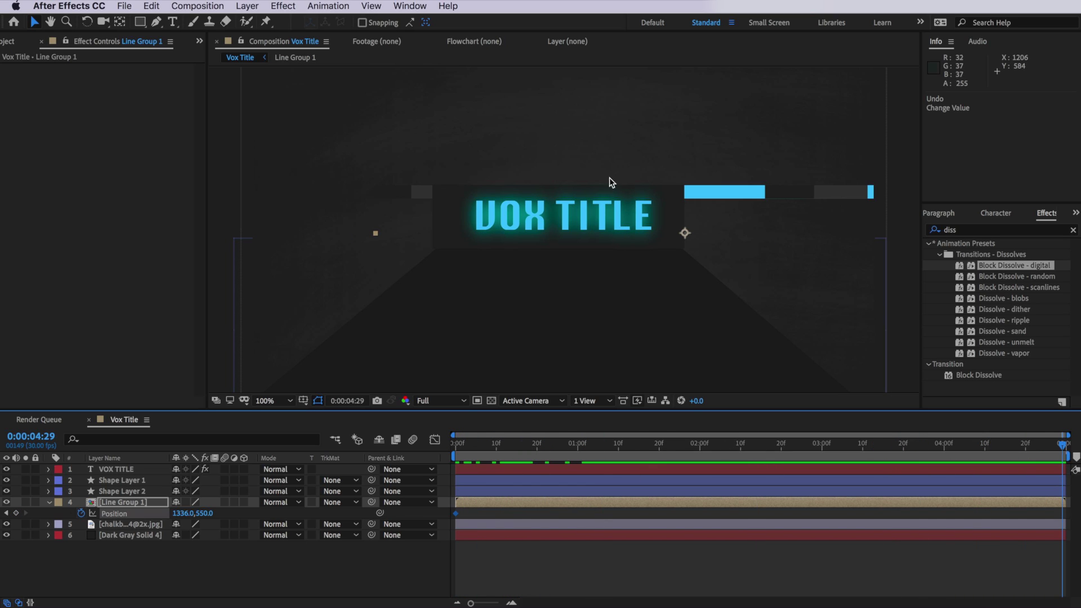
pyautogui.moveTo(739, 203); pyautogui.dragTo(277, 212)
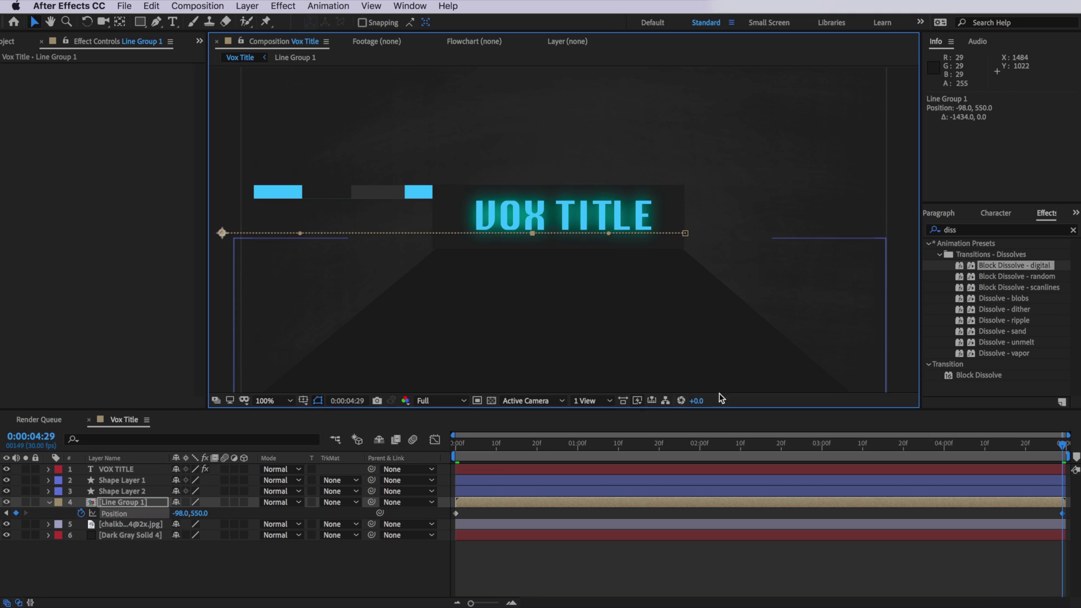
pyautogui.press('space')
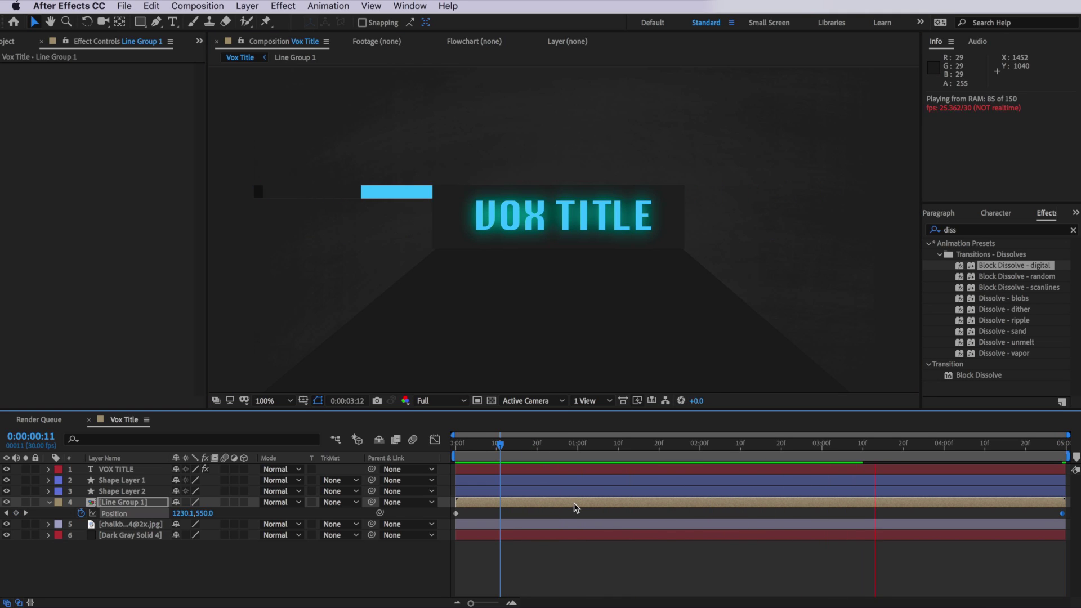
pyautogui.press('space')
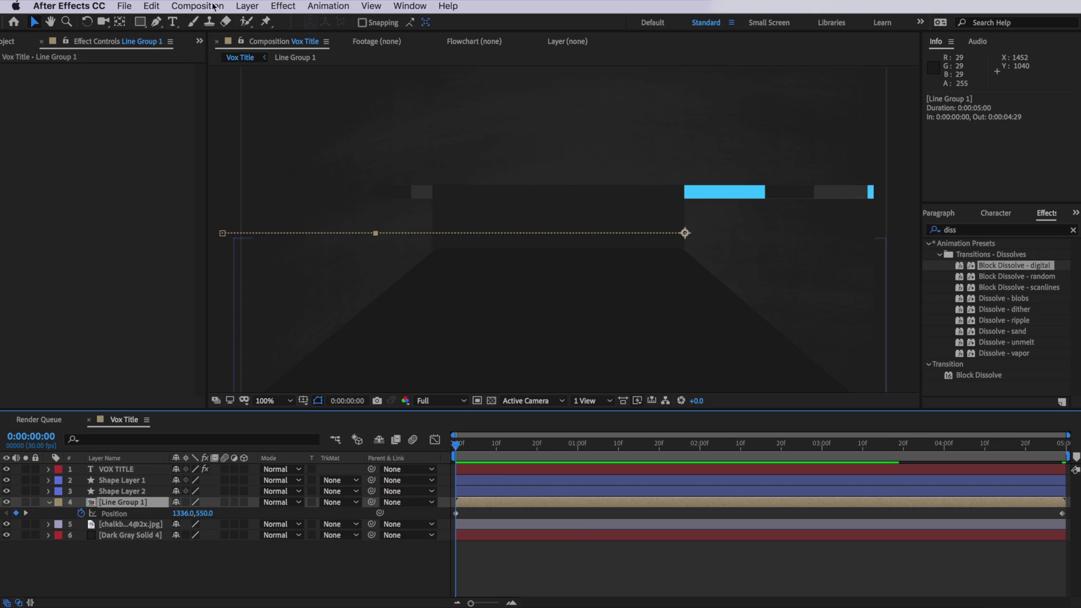
# Duplicate Line Group 1 and move all the copy's Position keyframes 40 px lower to y 590, then preview
pyautogui.click(156, 10)
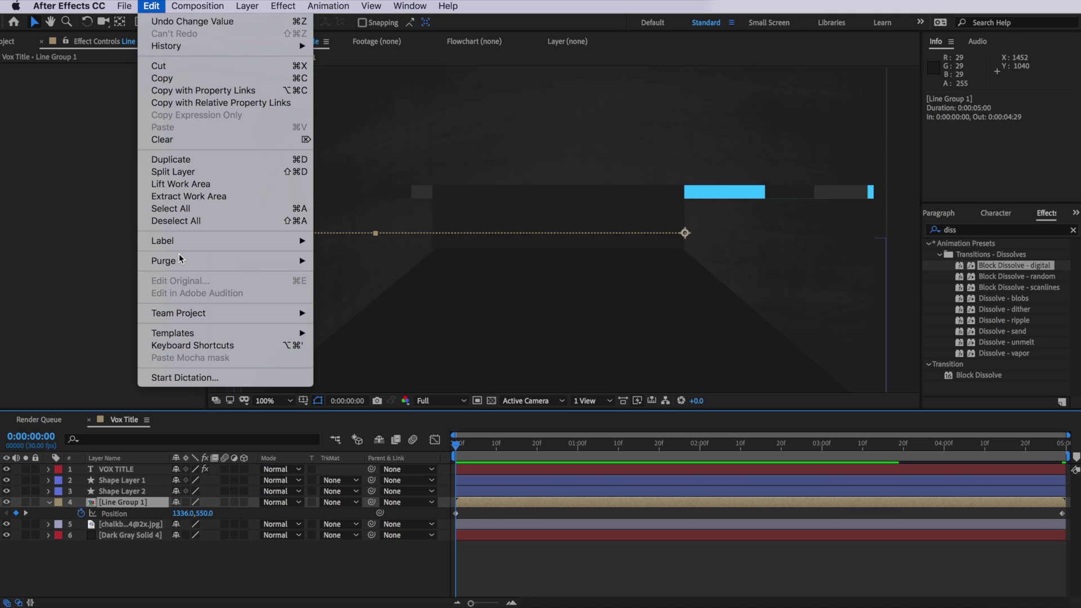
pyautogui.click(189, 160)
pyautogui.press('p')
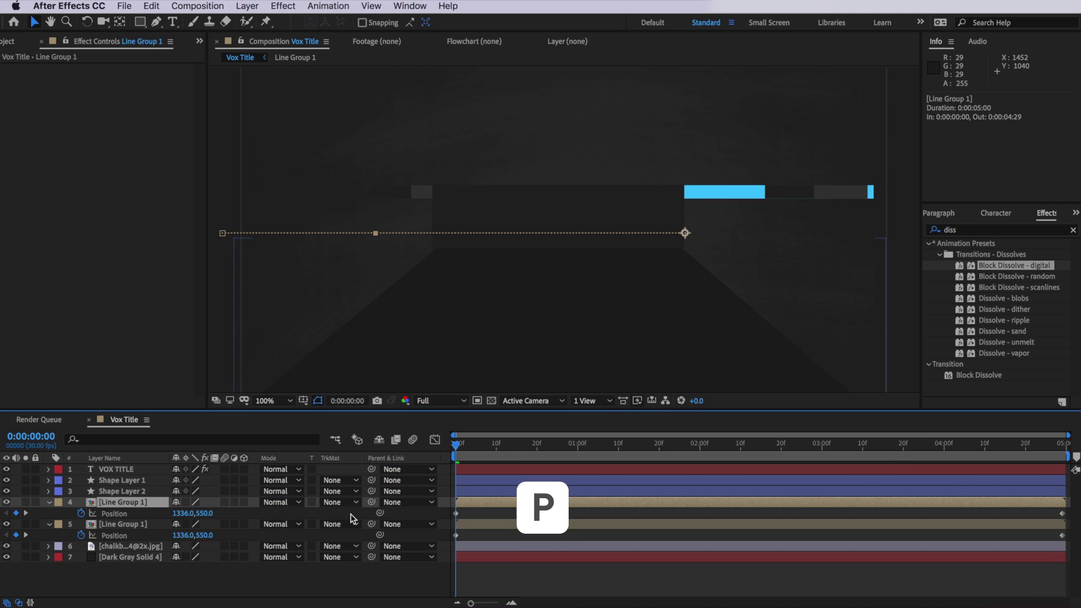
pyautogui.click(114, 513)
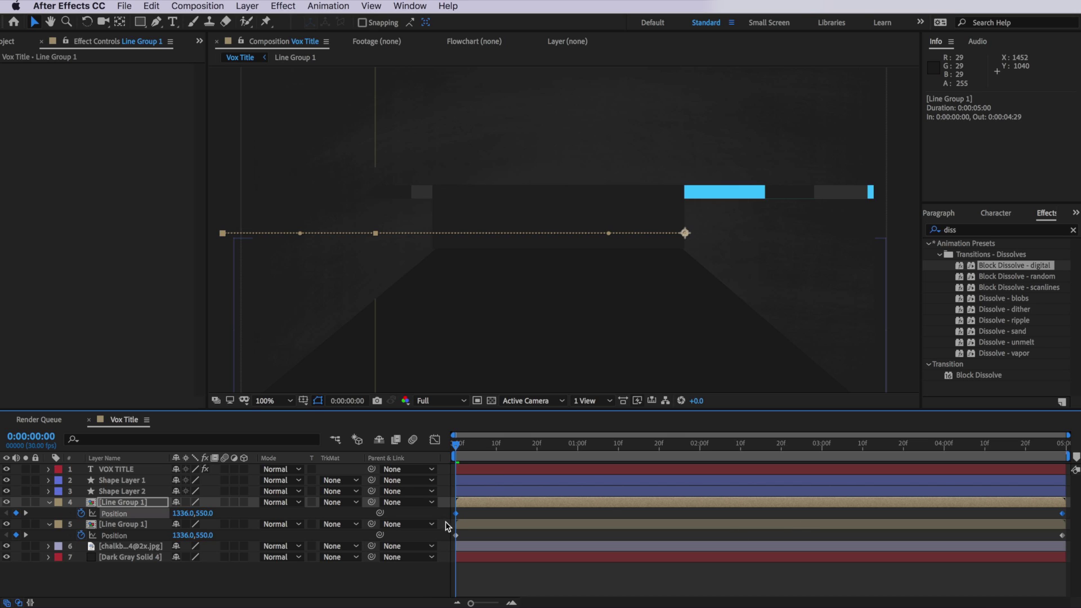
pyautogui.moveTo(560, 201); pyautogui.dragTo(559, 214)
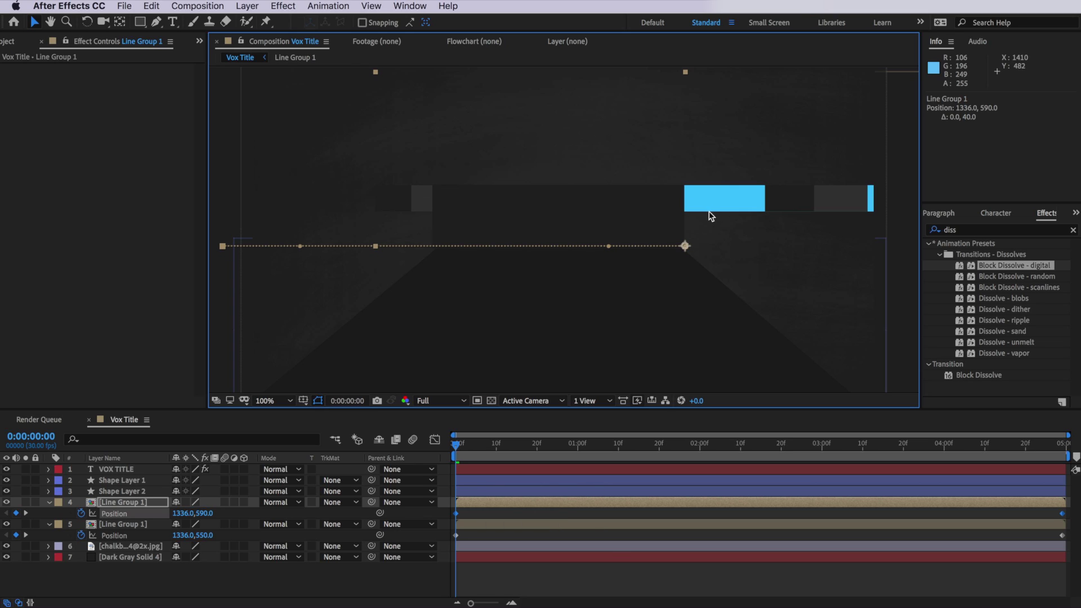
pyautogui.press('shift')
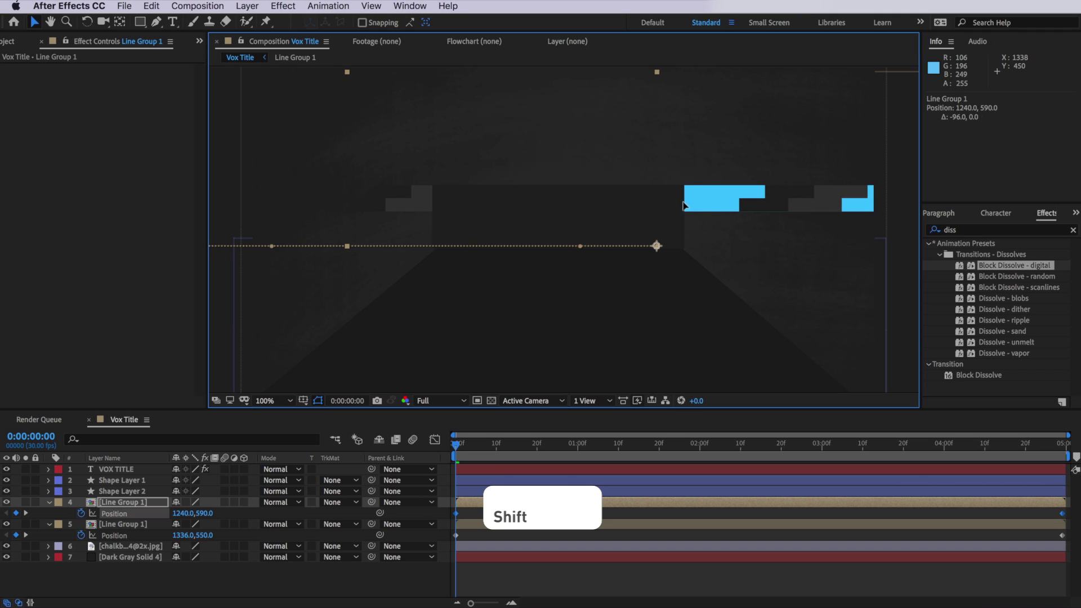
pyautogui.press('space')
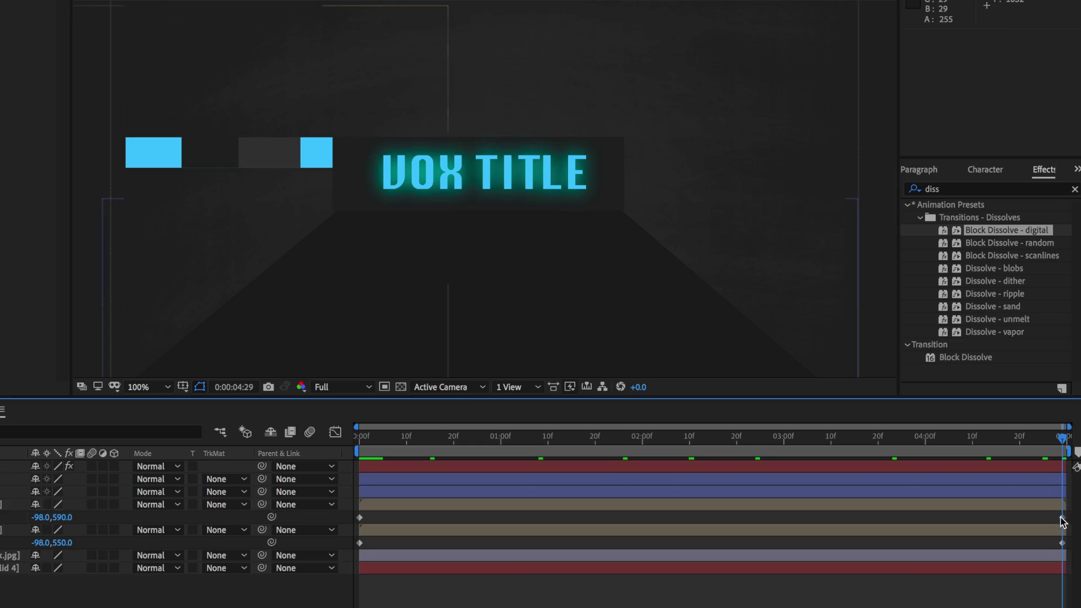
# Move the lower row's final Position keyframe further right, then play the staggered animation from the start
pyautogui.click(1062, 517)
pyautogui.moveTo(308, 181); pyautogui.dragTo(405, 184)
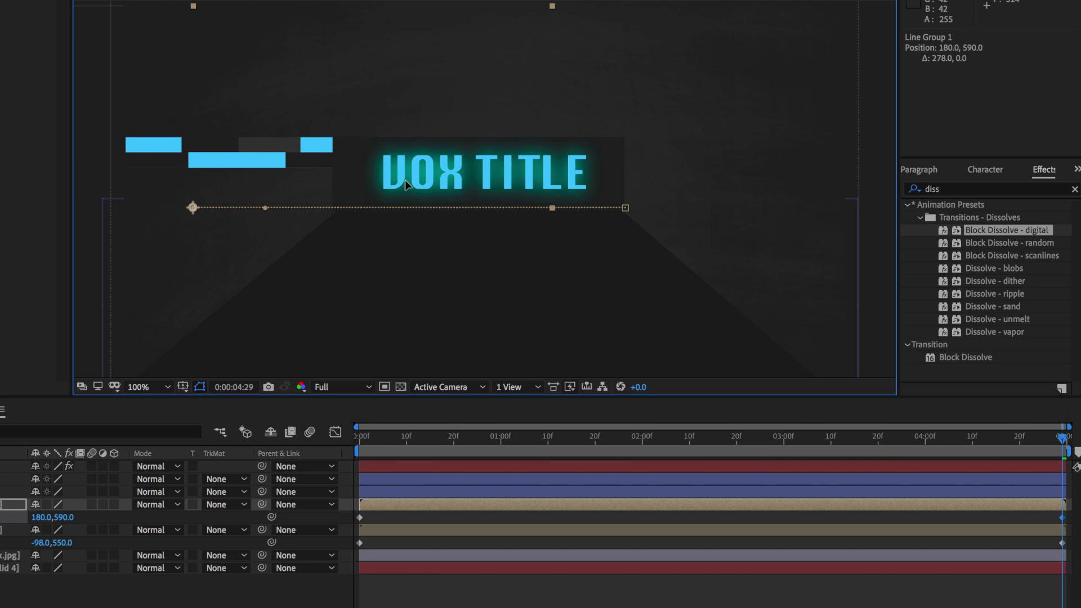
pyautogui.click(343, 440)
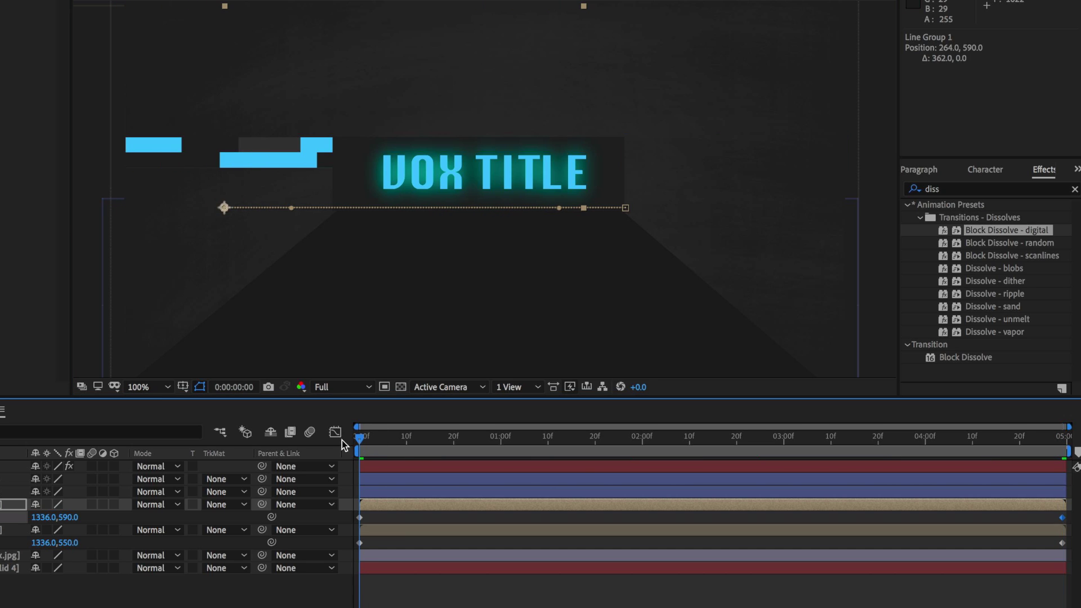
pyautogui.press('space')
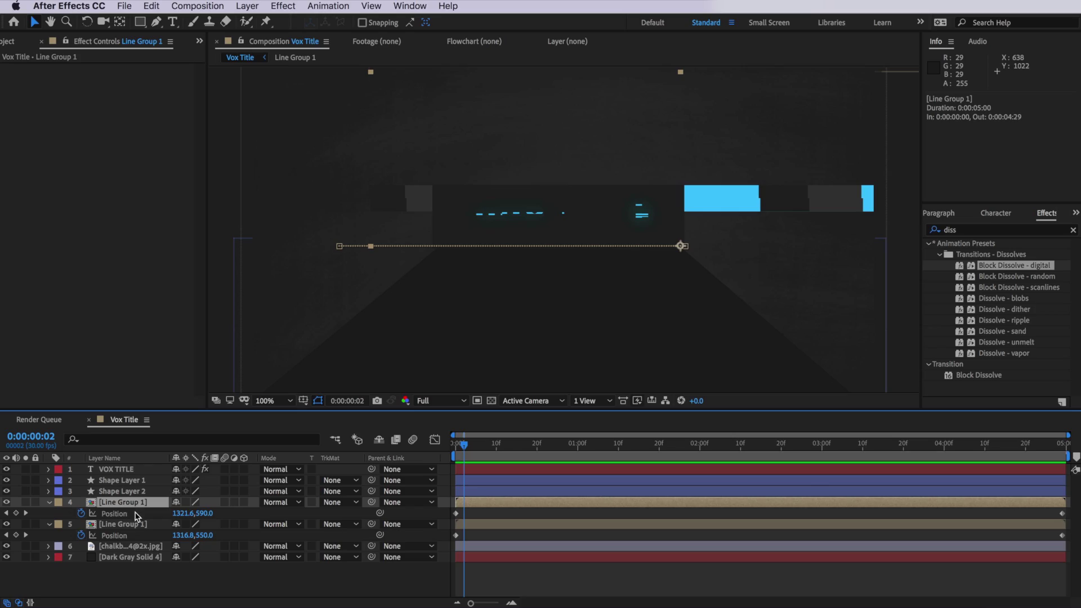
pyautogui.keyDown('shift'); pyautogui.click(132, 524); pyautogui.keyUp('shift')
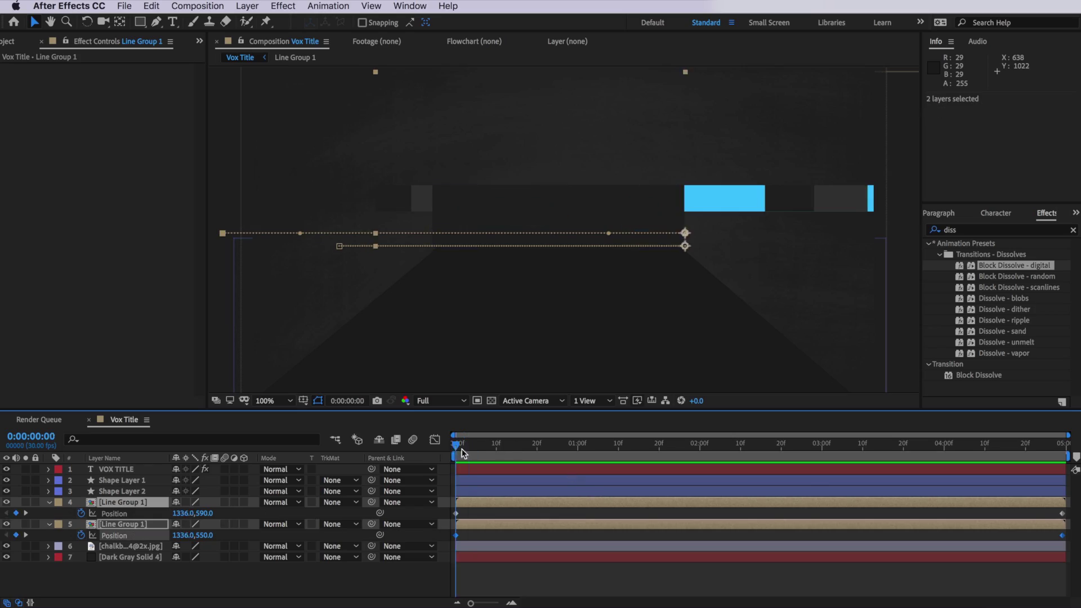
# Duplicate both line group layers and lower the copies' Position keyframes to heights 628 and 668
pyautogui.click(152, 6)
pyautogui.click(174, 157)
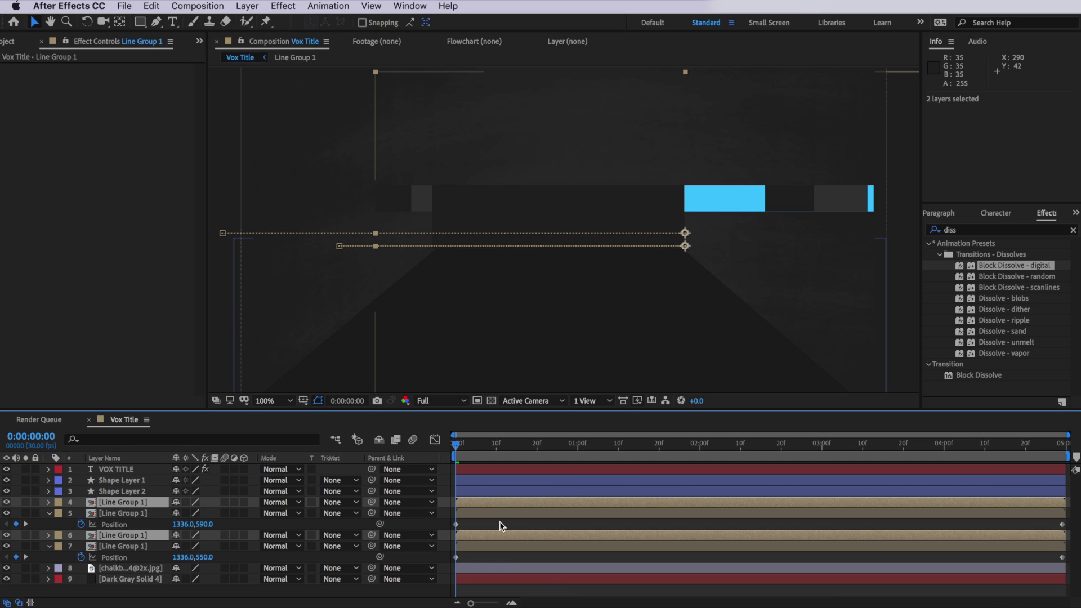
pyautogui.moveTo(120, 536); pyautogui.dragTo(121, 512)
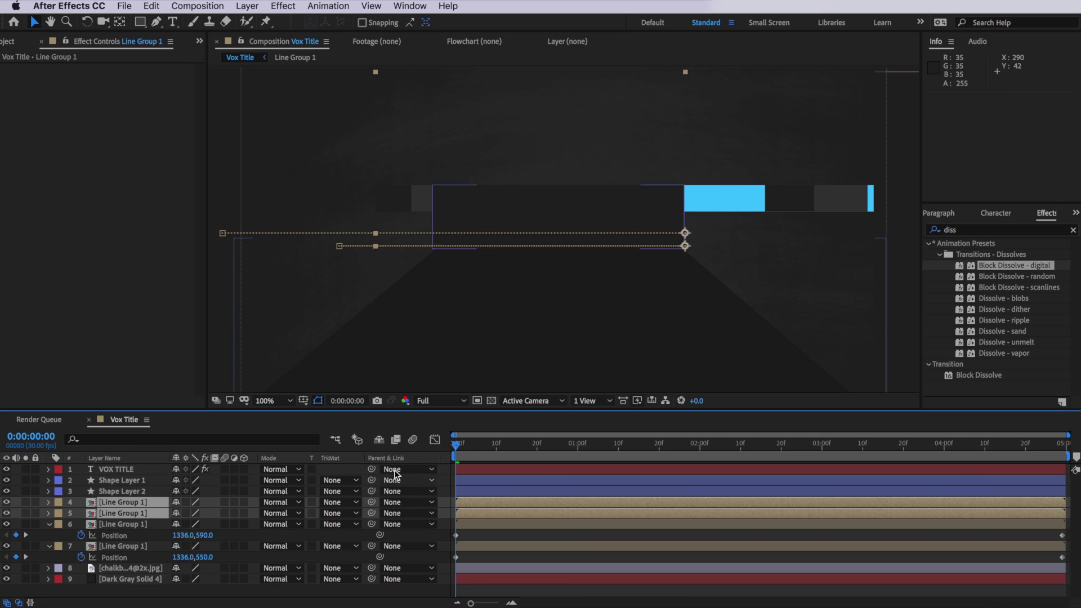
pyautogui.press('p')
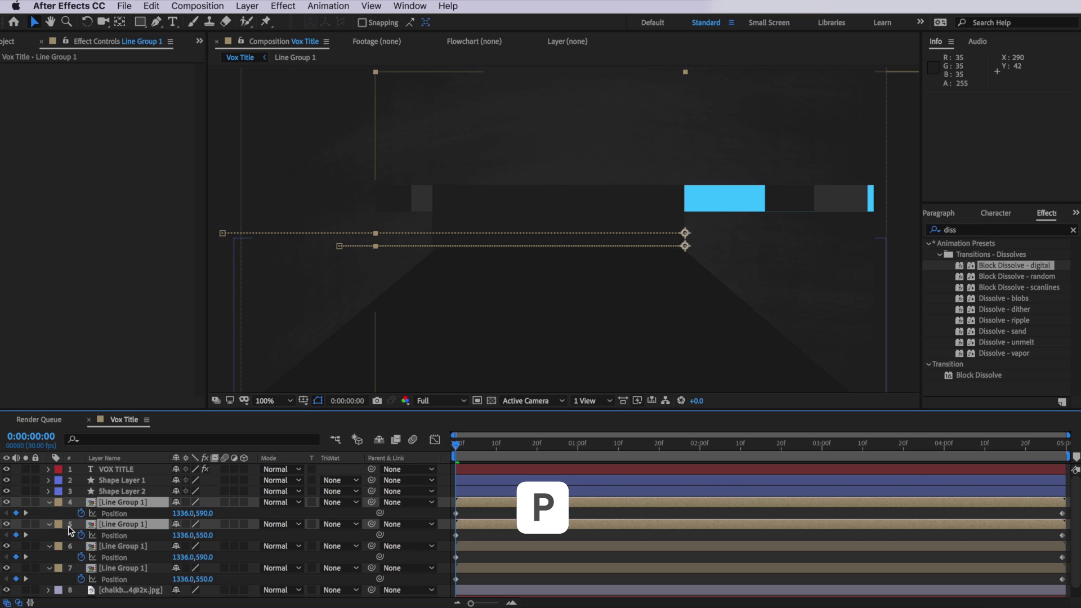
pyautogui.click(119, 514)
pyautogui.keyDown('shift'); pyautogui.click(107, 535); pyautogui.keyUp('shift')
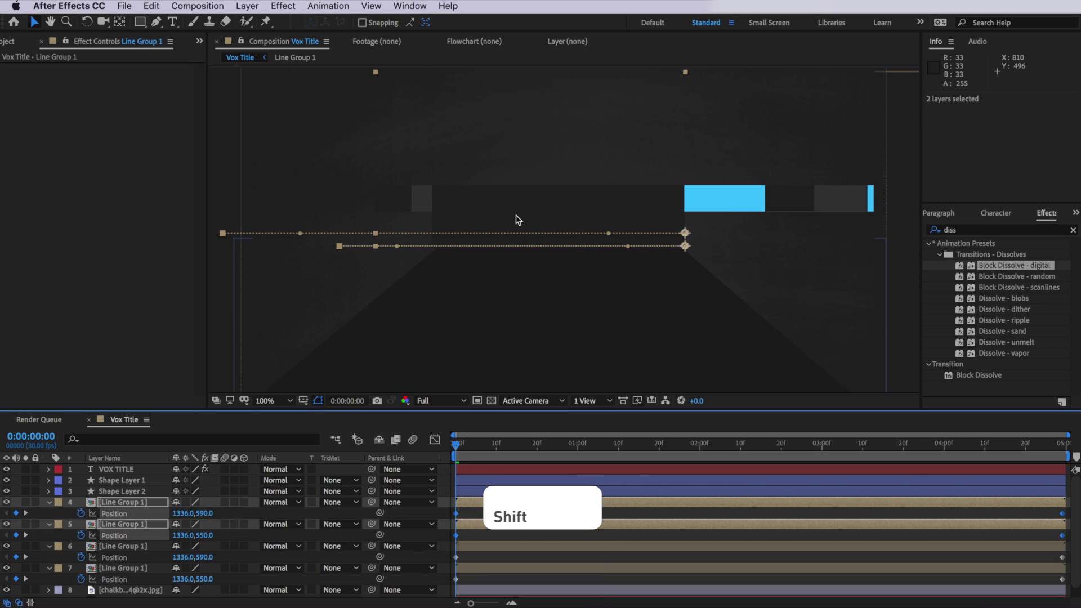
pyautogui.moveTo(509, 203); pyautogui.dragTo(562, 236)
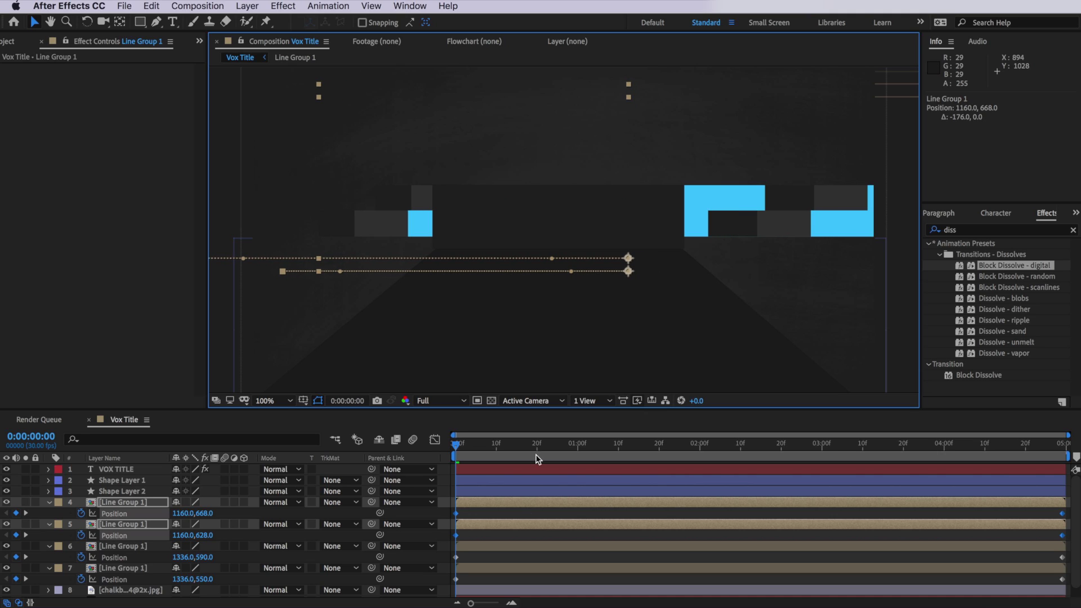
# Stagger the two new bars, sliding the first further right and the second further left, with a preview
pyautogui.click(478, 514)
pyautogui.click(479, 503)
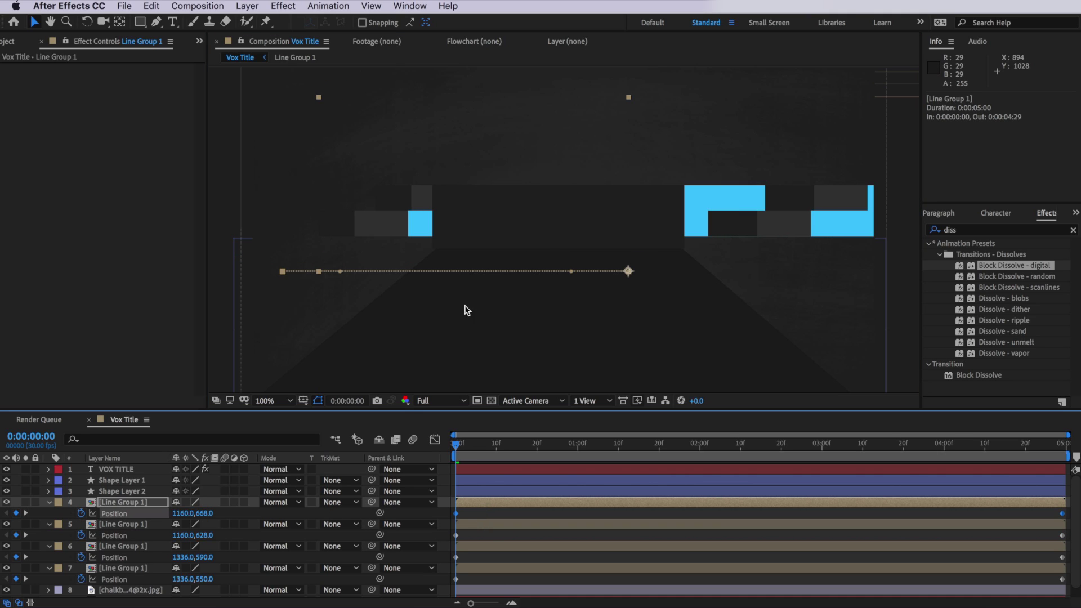
pyautogui.click(465, 231)
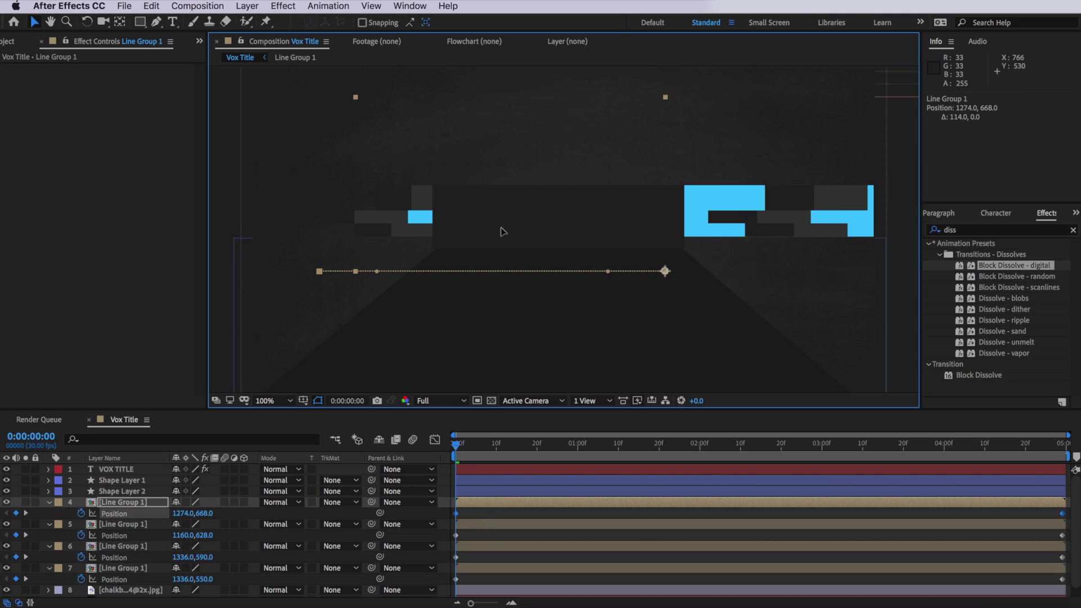
pyautogui.click(572, 512)
pyautogui.press('space')
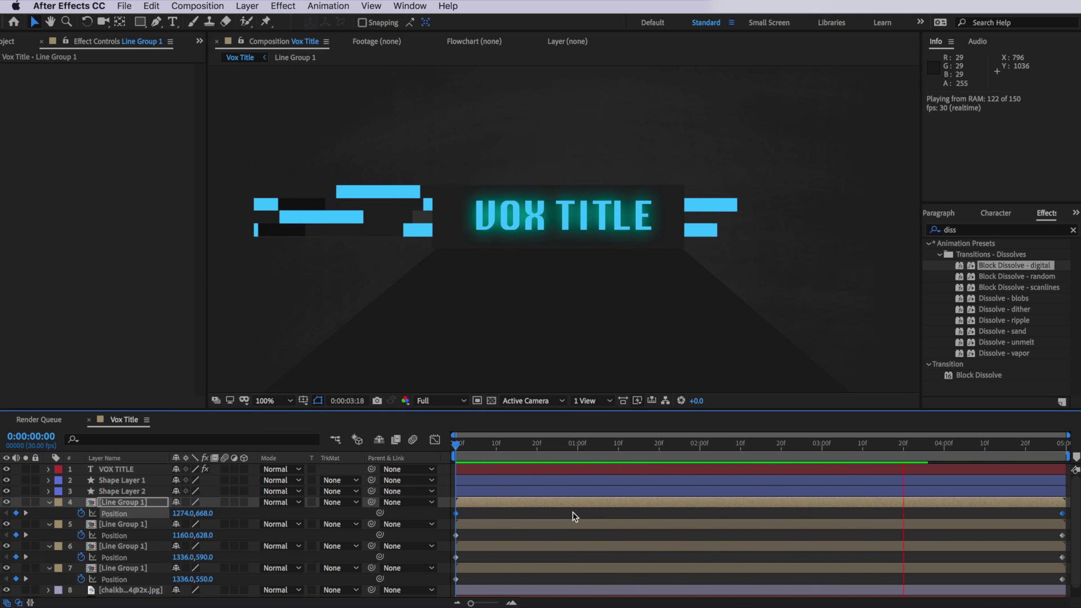
pyautogui.click(505, 225)
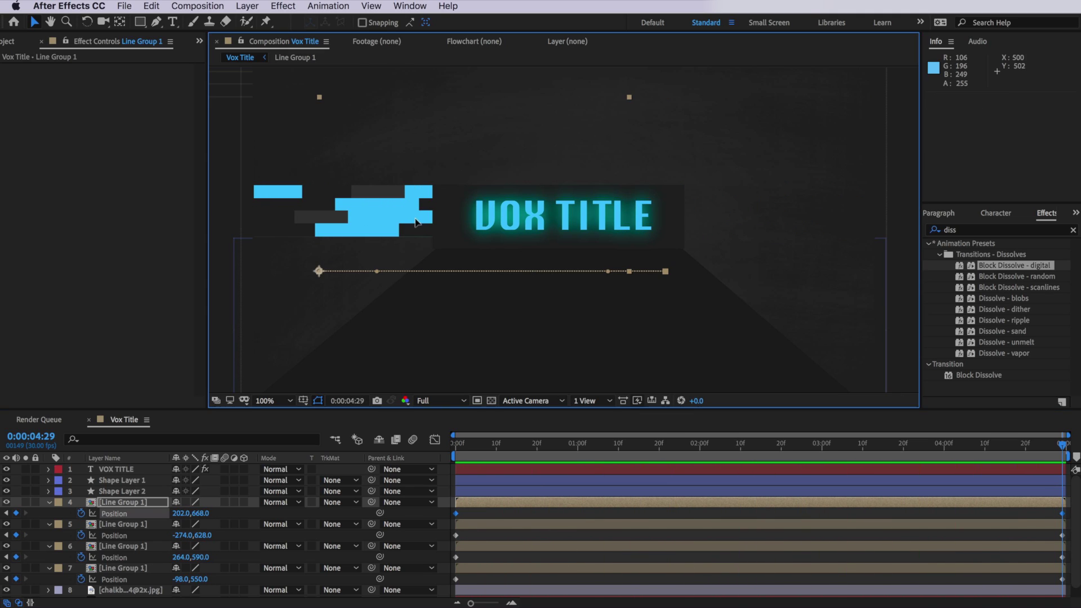
pyautogui.moveTo(505, 225); pyautogui.dragTo(561, 228)
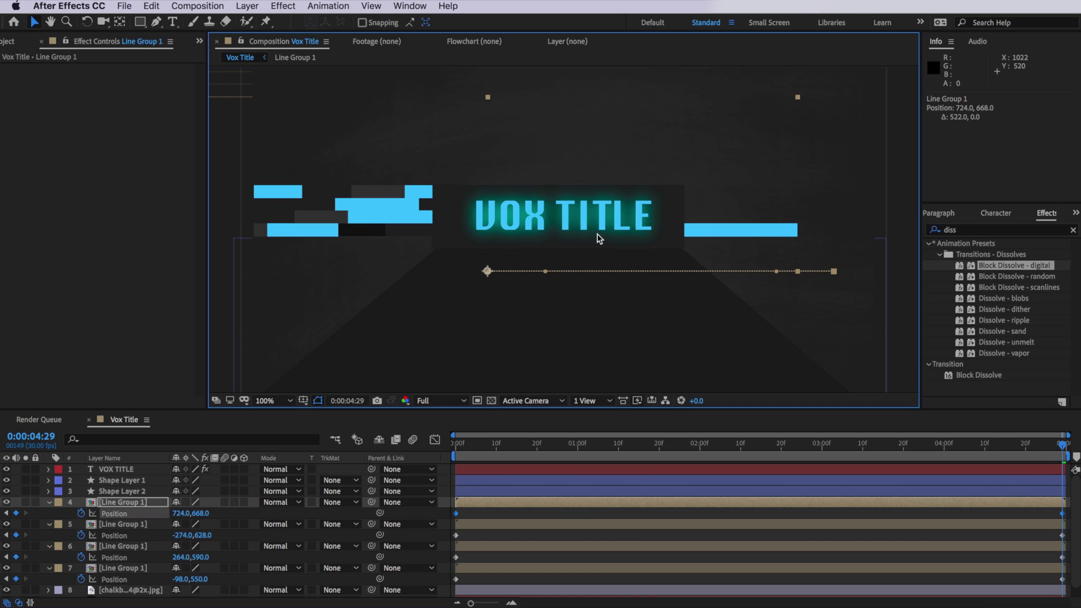
pyautogui.click(1035, 525)
pyautogui.moveTo(451, 233); pyautogui.dragTo(435, 219)
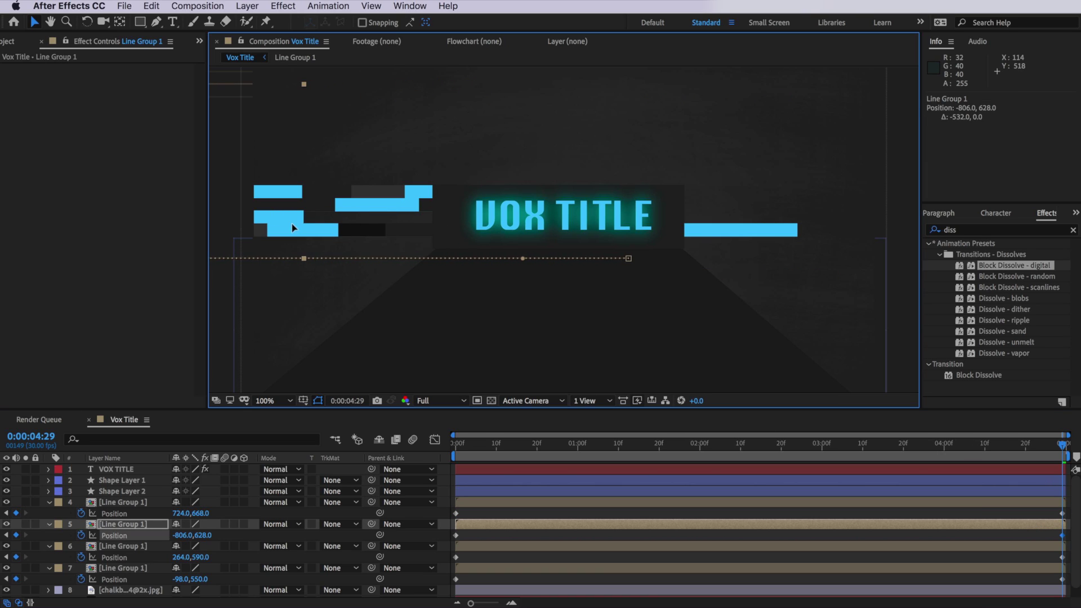
pyautogui.click(142, 503)
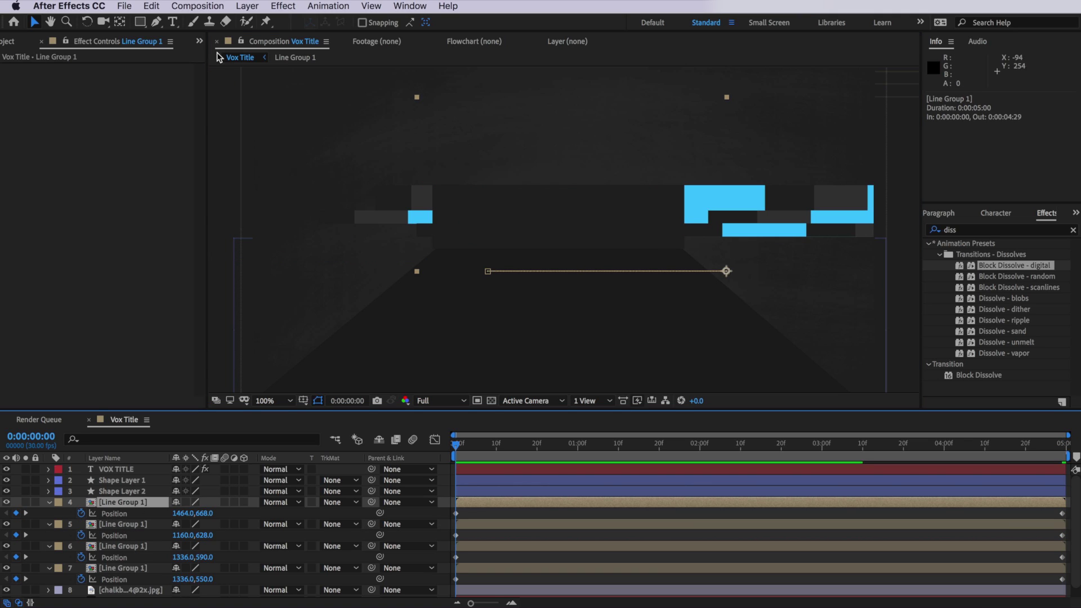
pyautogui.click(152, 7)
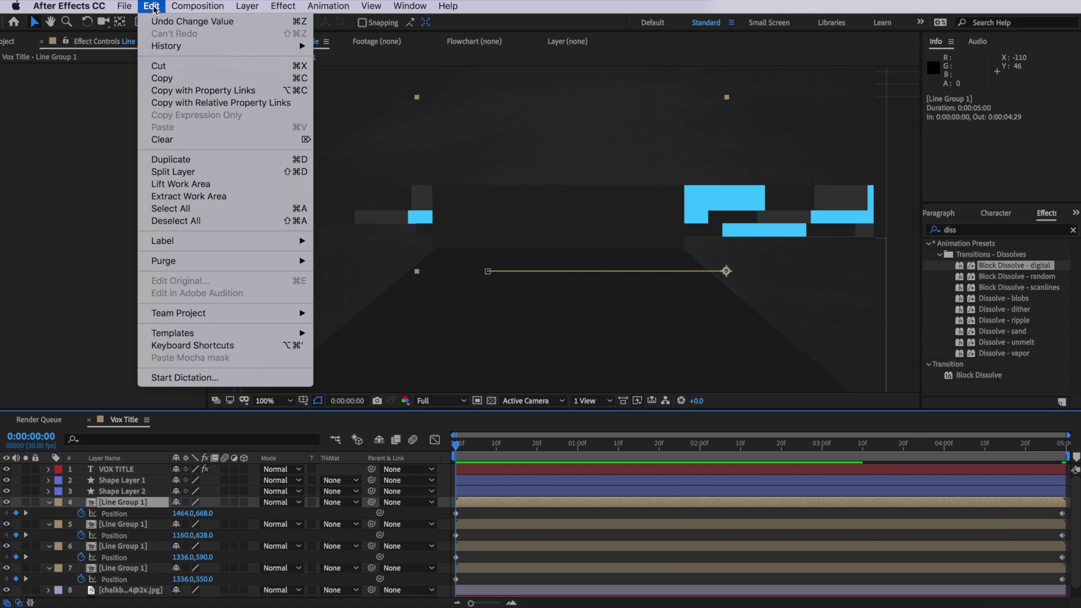
# Duplicate the line bar, move the copy lower and left to start at 1248, 704, then preview
pyautogui.click(172, 159)
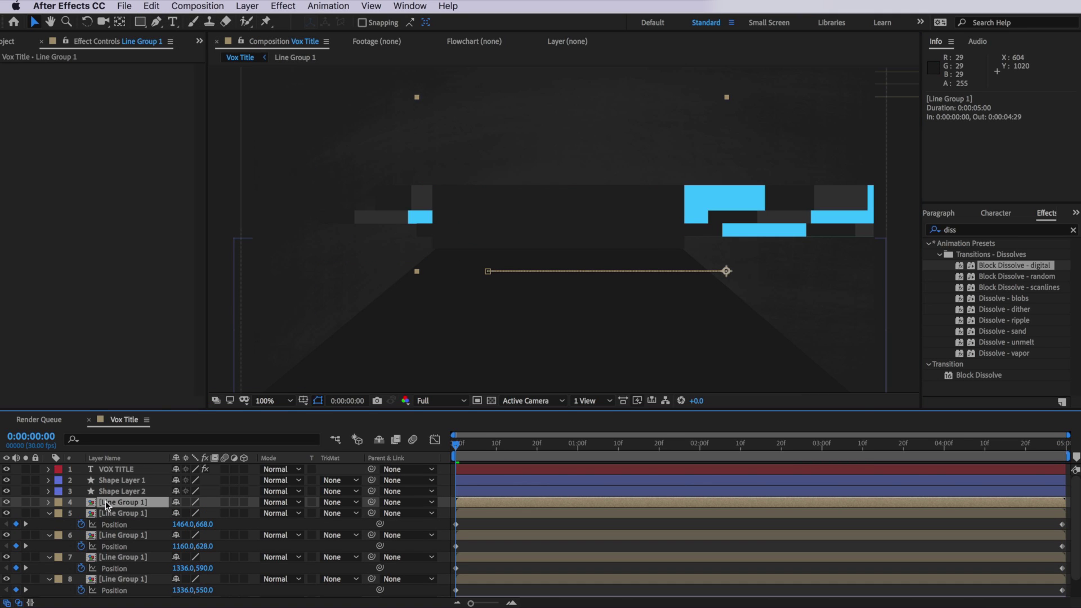
pyautogui.press('p')
pyautogui.moveTo(522, 253); pyautogui.dragTo(519, 266)
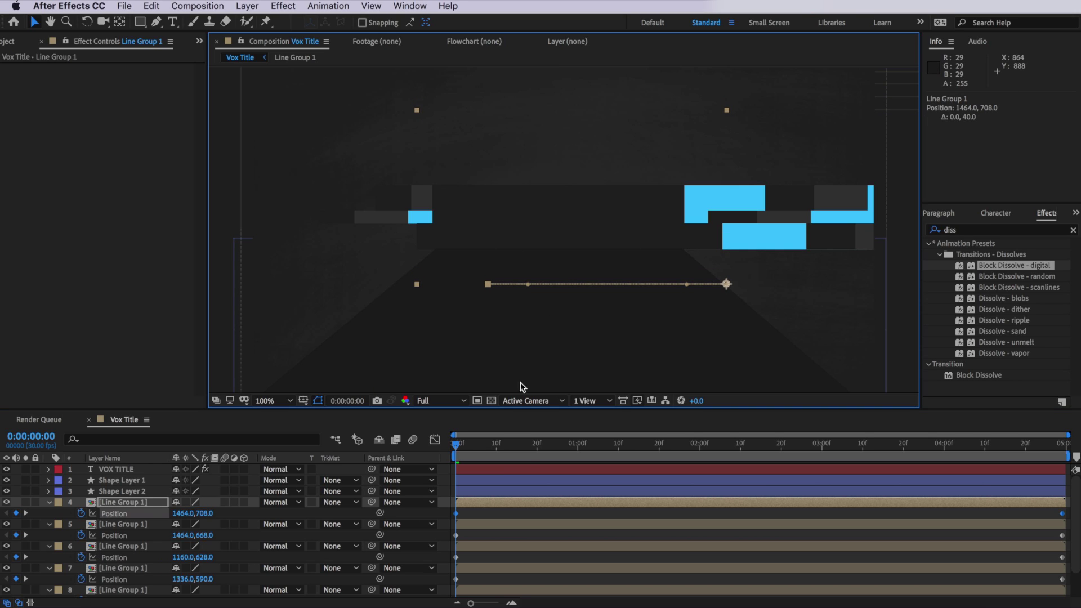
pyautogui.moveTo(684, 265); pyautogui.dragTo(633, 265)
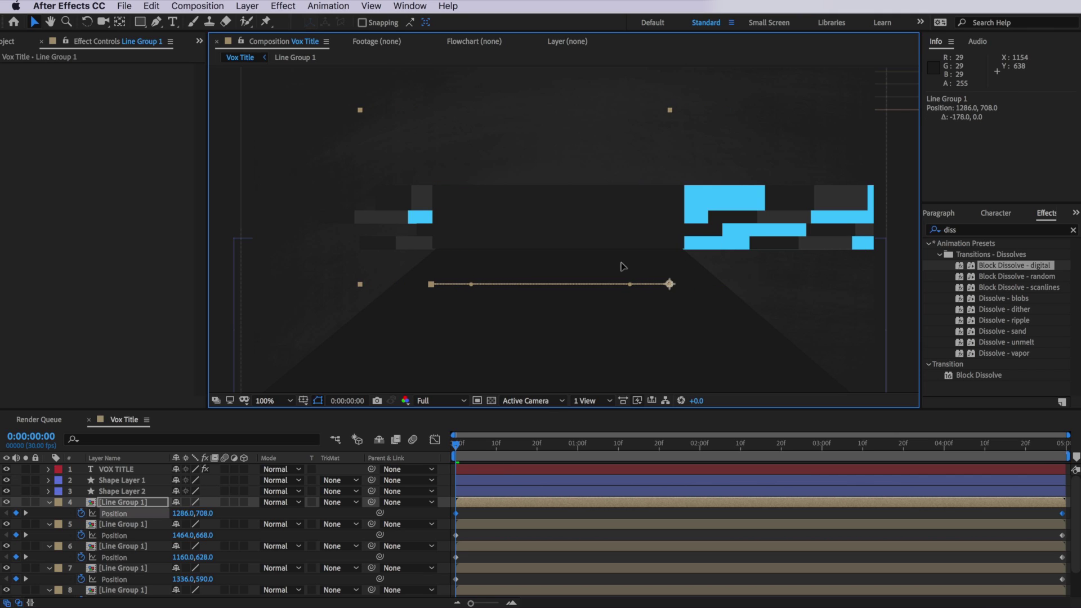
pyautogui.press('space')
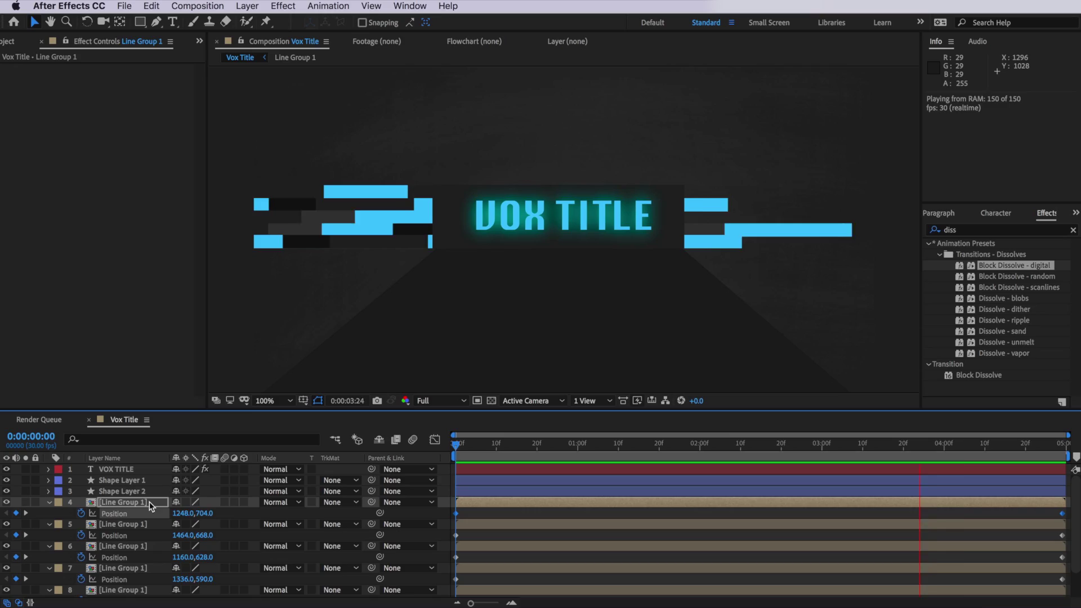
pyautogui.click(151, 506)
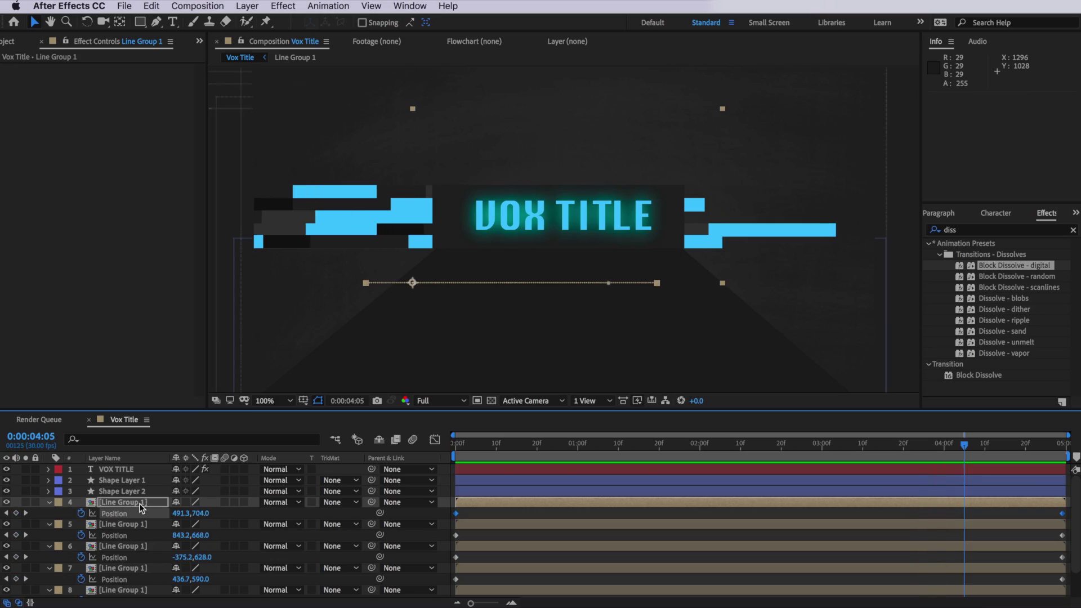
# Pre-compose the five Line Group 1 bar layers into 'Group 1', moving all attributes, then scrub to 0:00:02:04
pyautogui.keyDown('shift'); pyautogui.click(118, 590); pyautogui.keyUp('shift')
pyautogui.scroll(-2, 126, 526)
pyautogui.click(247, 6)
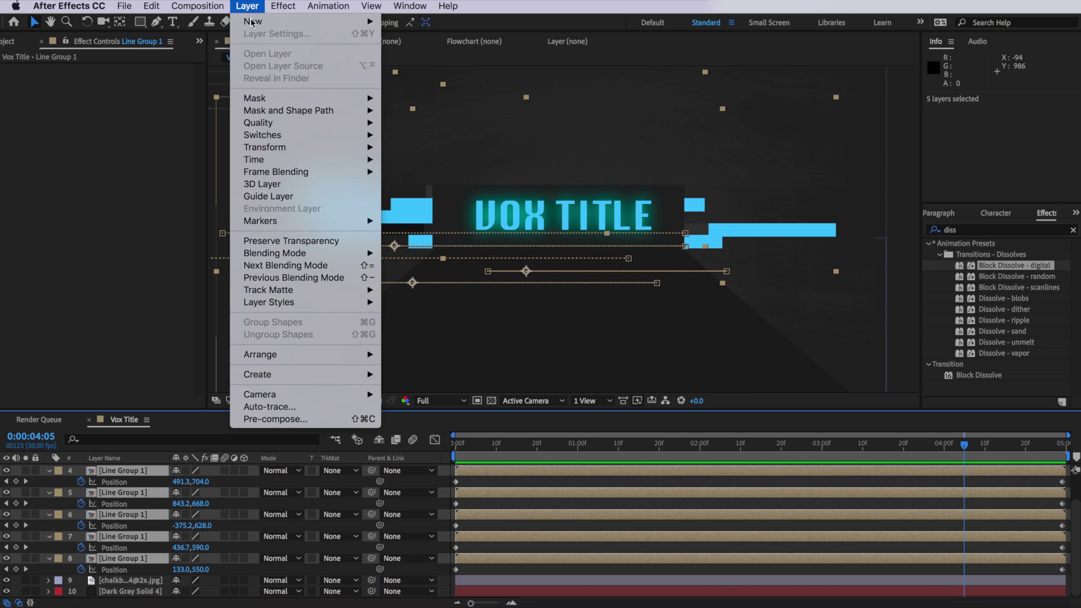
pyautogui.click(272, 419)
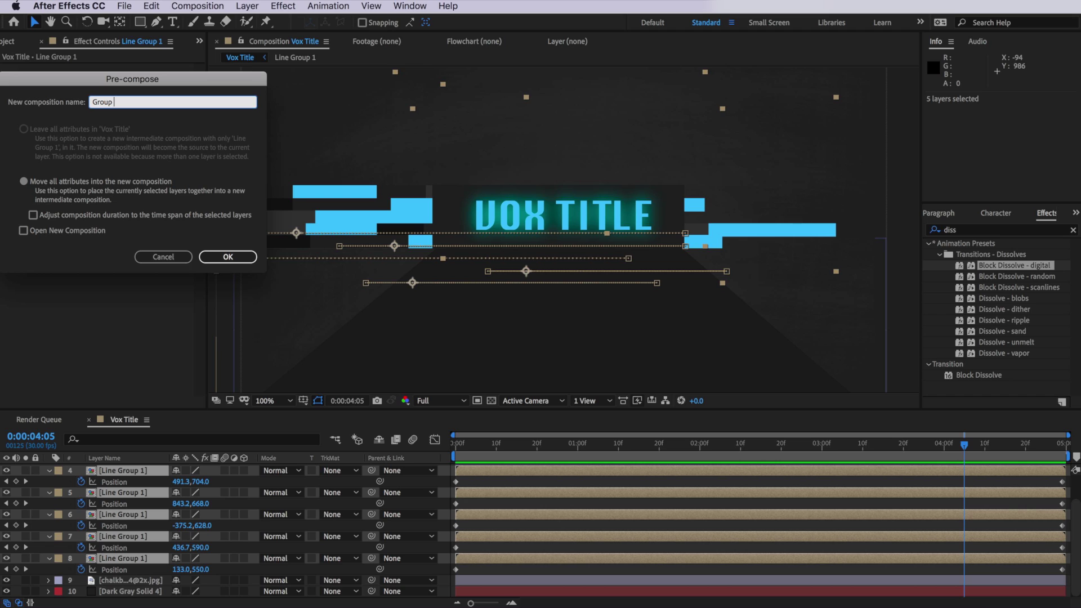
pyautogui.click(228, 257)
pyautogui.moveTo(450, 453); pyautogui.dragTo(718, 455)
# Draw a rectangular Mask 1 on Group 1 covering only the bars left of the title
pyautogui.press('q')
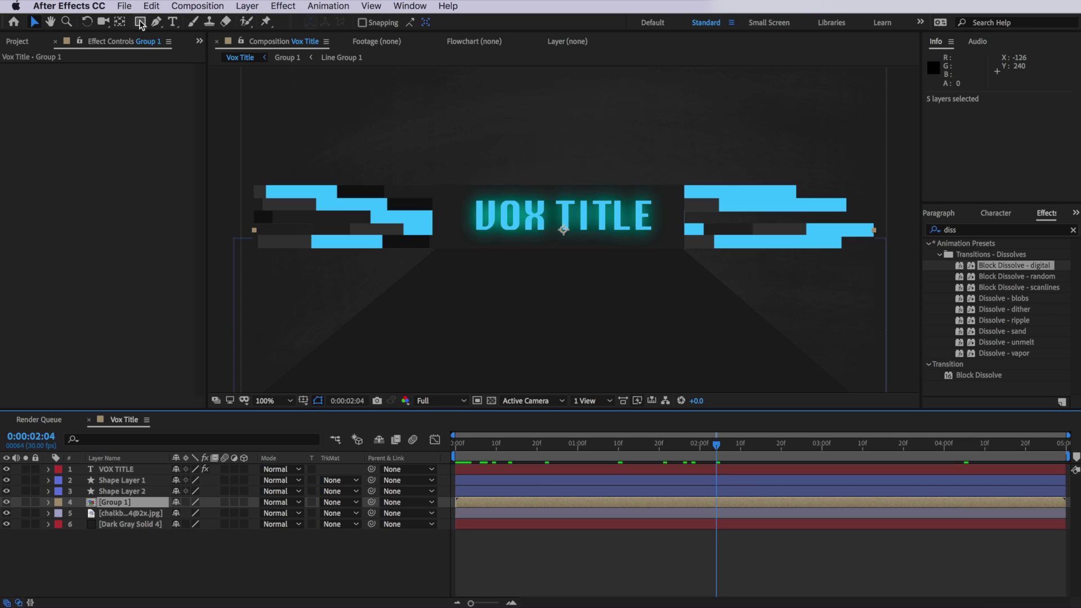
pyautogui.click(122, 504)
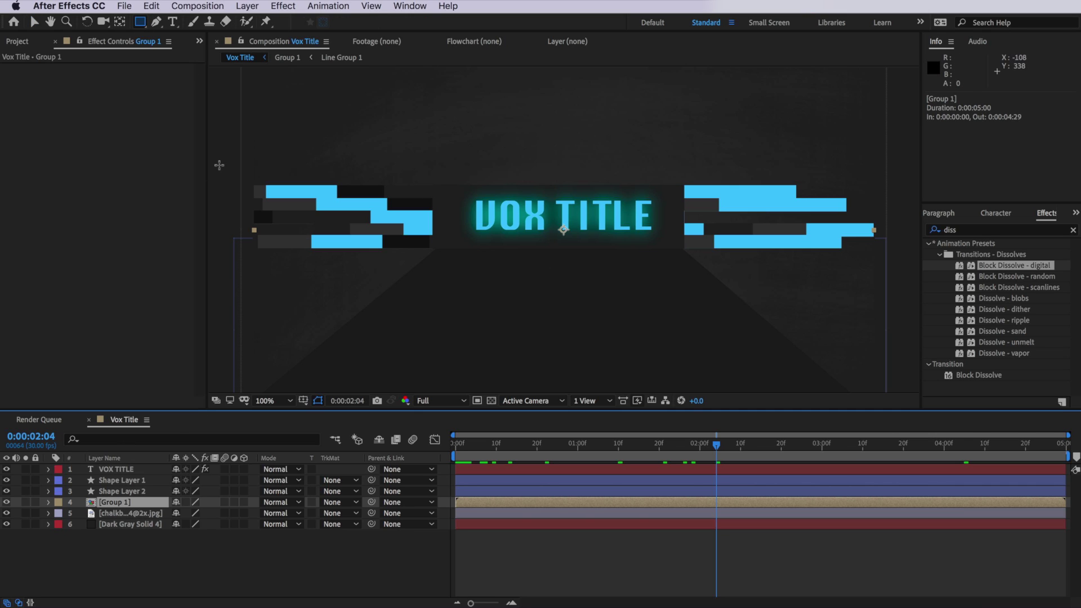
pyautogui.moveTo(219, 164); pyautogui.dragTo(683, 237)
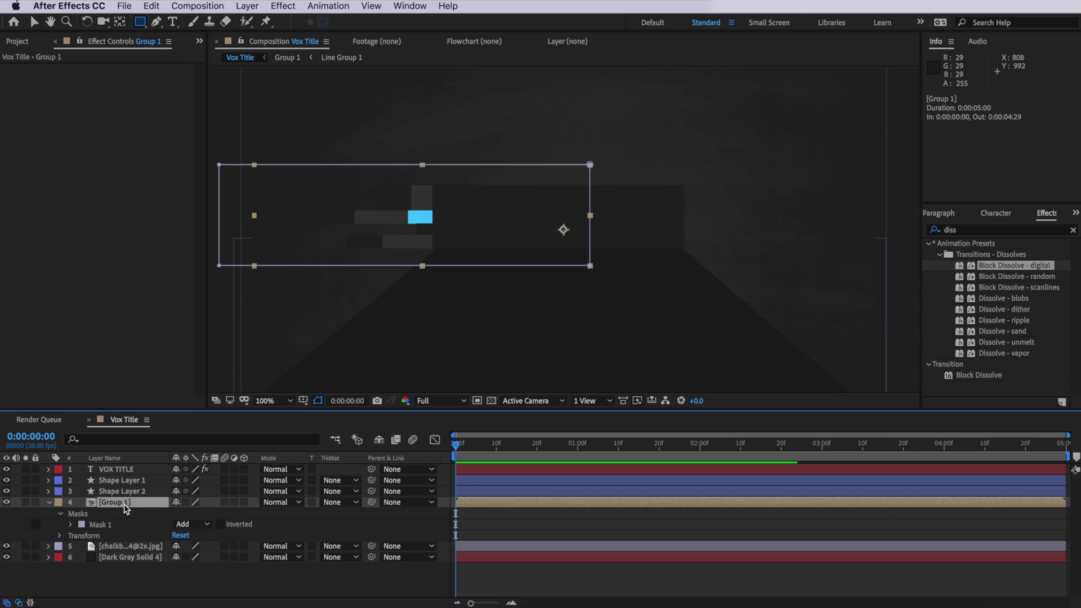
pyautogui.click(152, 6)
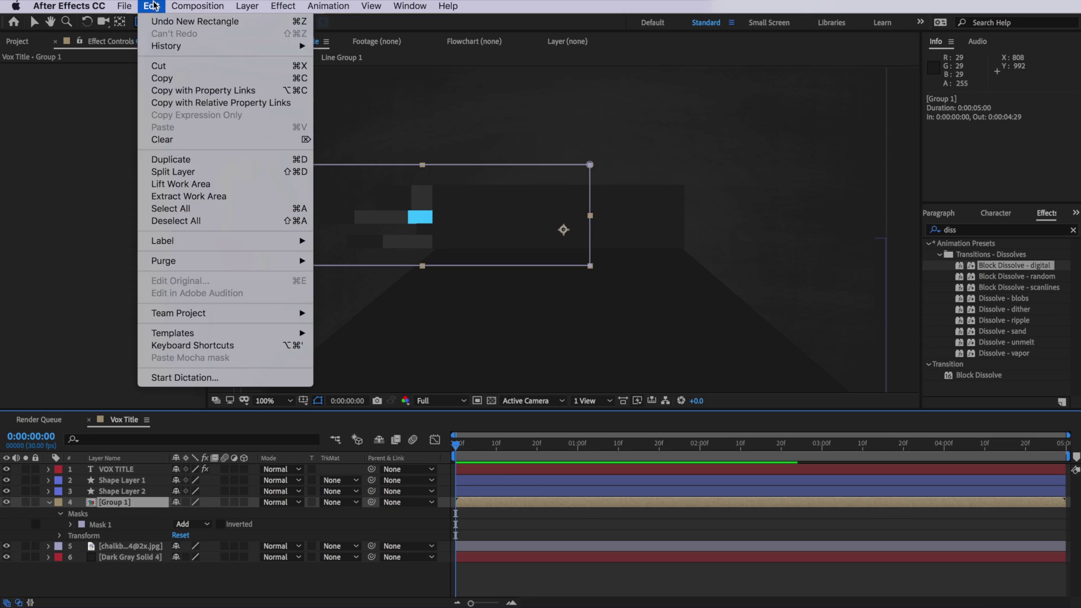
# Duplicate the masked Group 1 layer and rotate the copy 180°
pyautogui.click(186, 161)
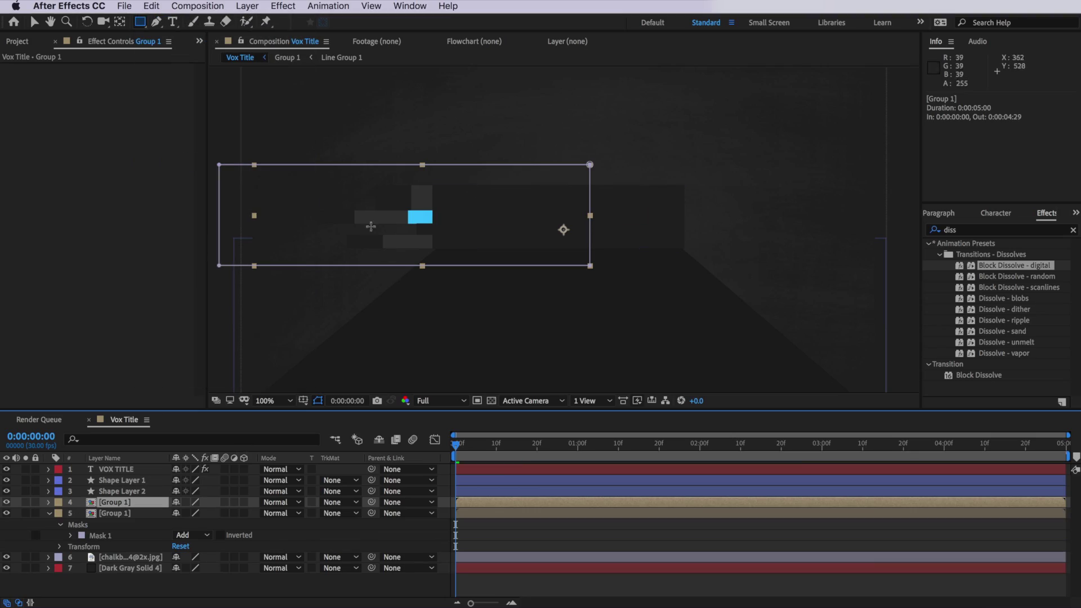
pyautogui.click(90, 21)
pyautogui.moveTo(285, 227); pyautogui.dragTo(665, 208)
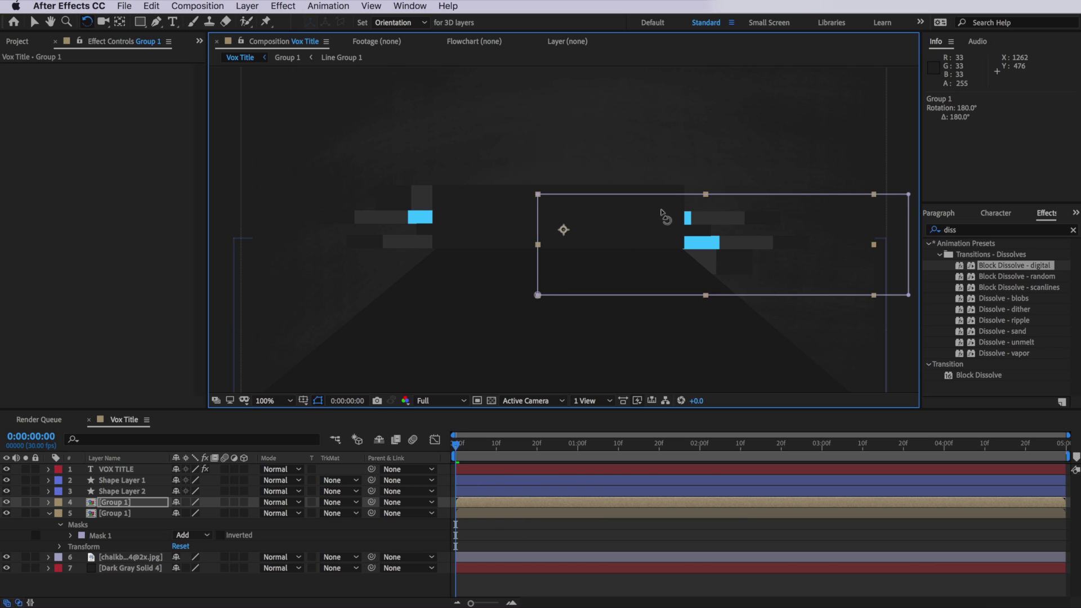
# Move the rotated copy to the title's right side and preview the mirrored bars
pyautogui.moveTo(649, 237); pyautogui.dragTo(648, 209)
pyautogui.click(518, 545)
pyautogui.press('space')
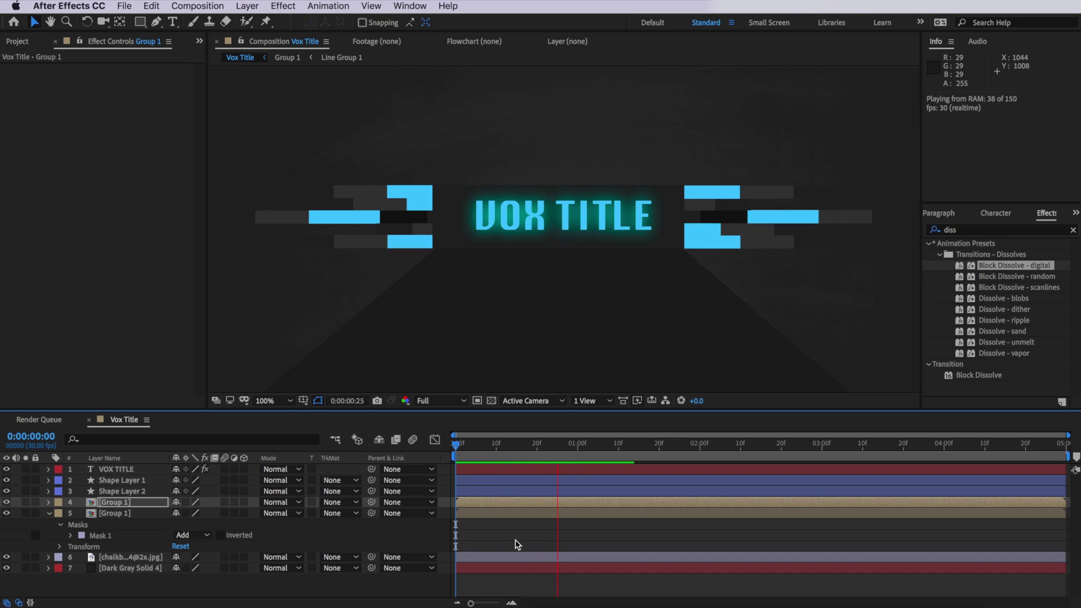